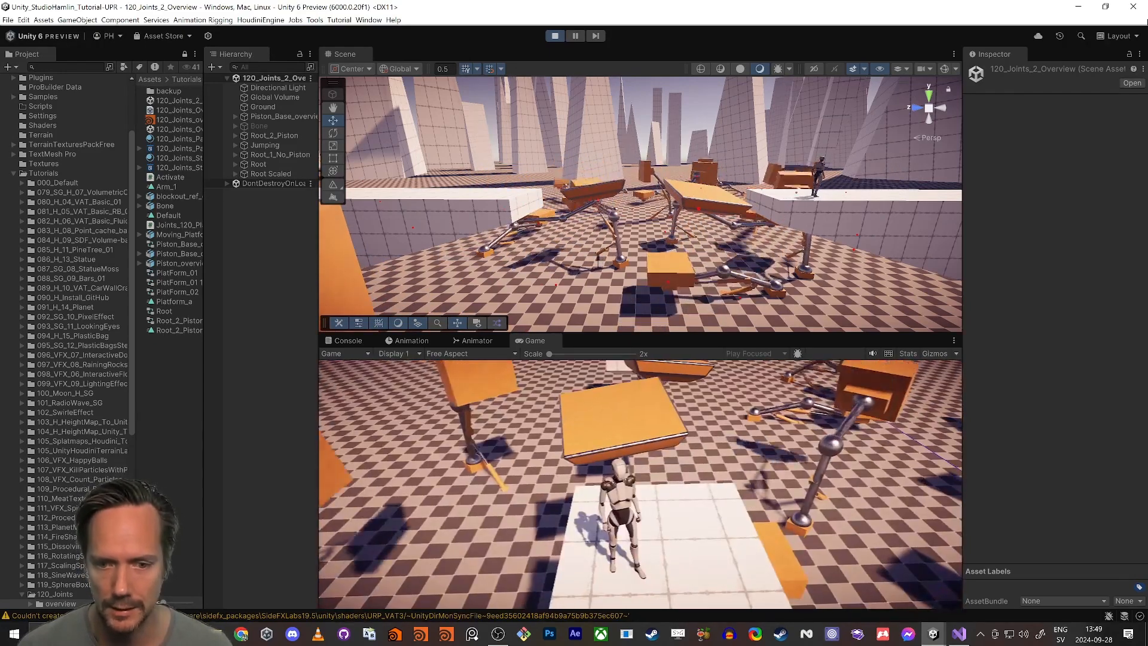
Step: Run the character across the white blocks and jump over the moving orange platforms to test them in play mode
key("w")
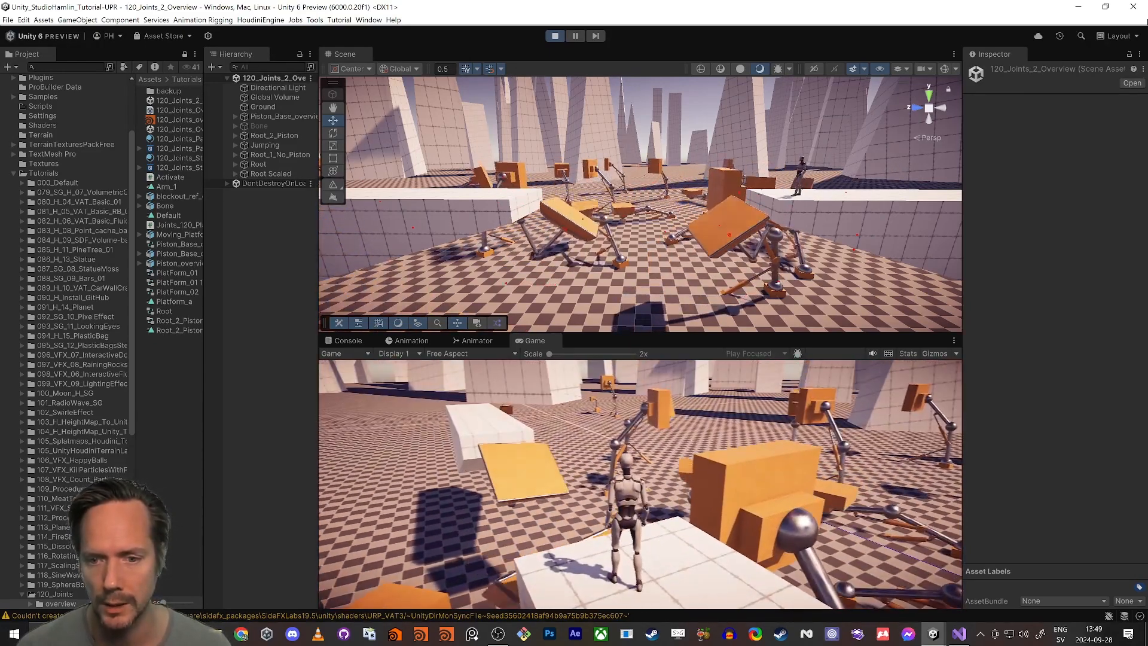
key("w")
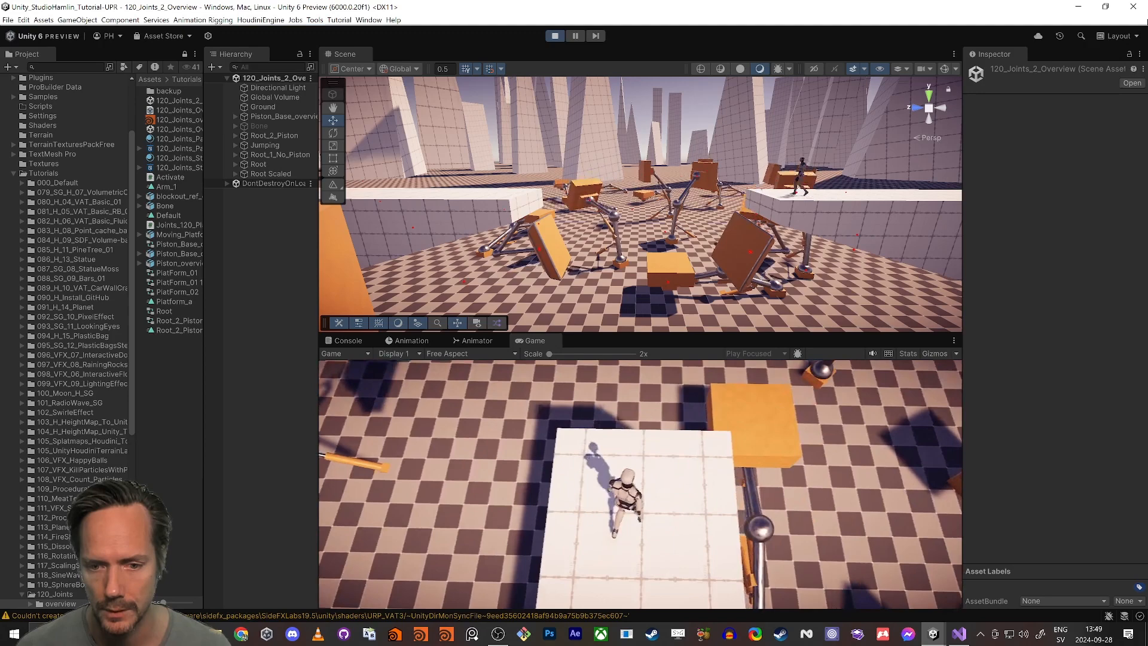
key("space")
key("space")
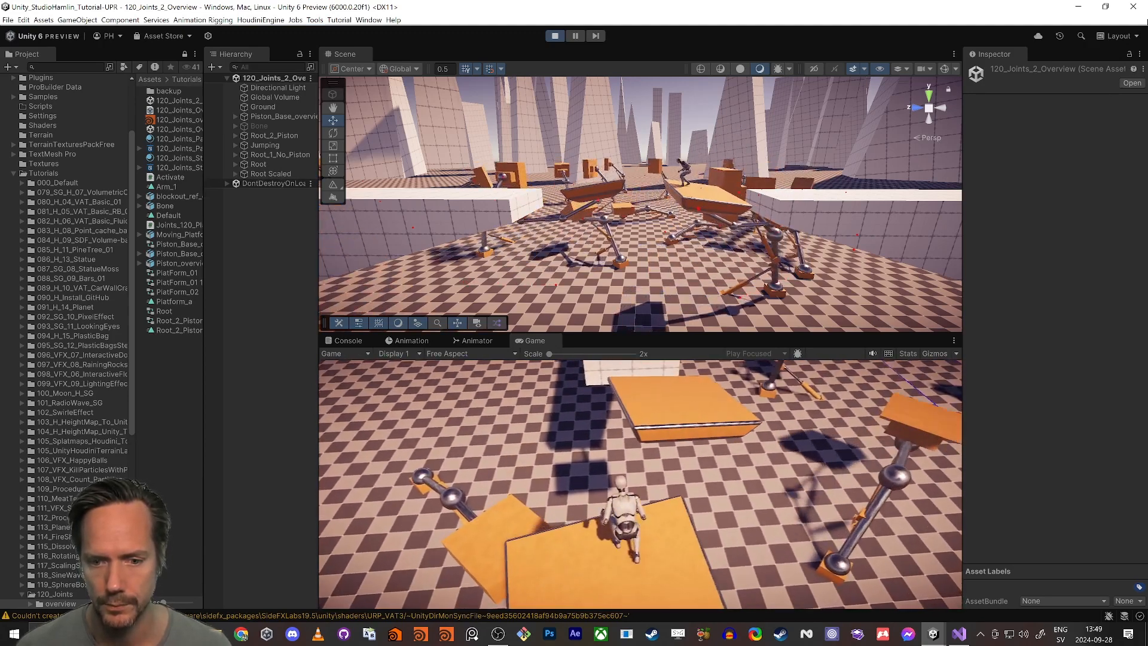
key("space")
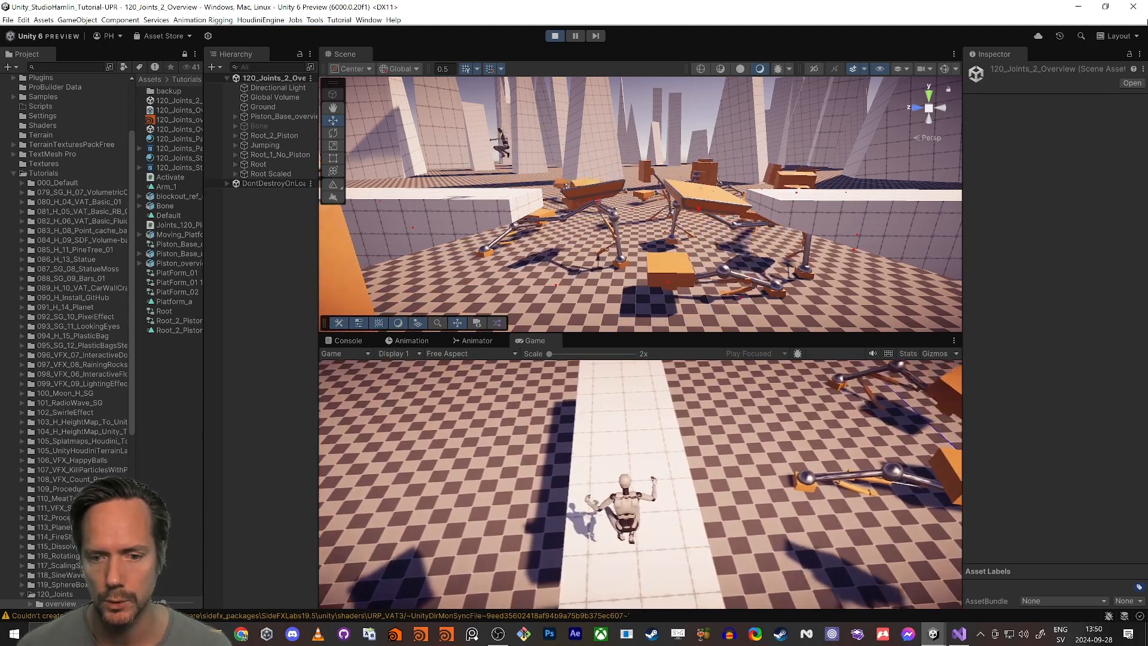
key("w")
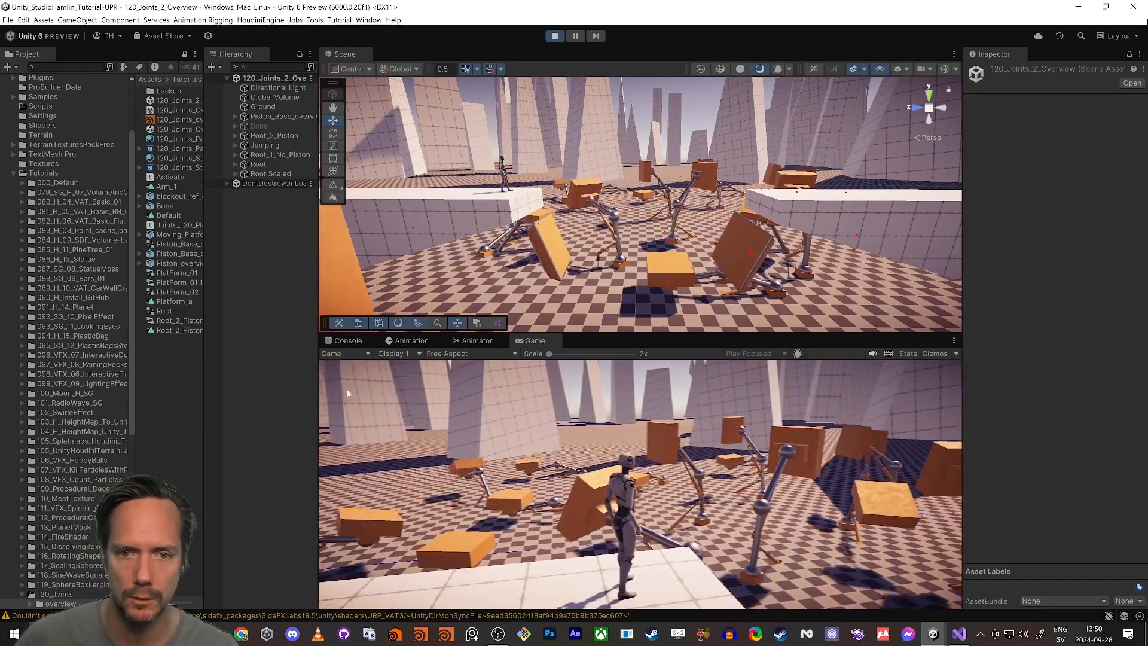
Step: Maximize the Scene view and examine the moving platforms and the field of piston-driven arms up close
key("shift+space")
key("w")
right_click_drag(621, 230, 621, 242)
key("s")
right_click_drag(699, 272, 665, 204)
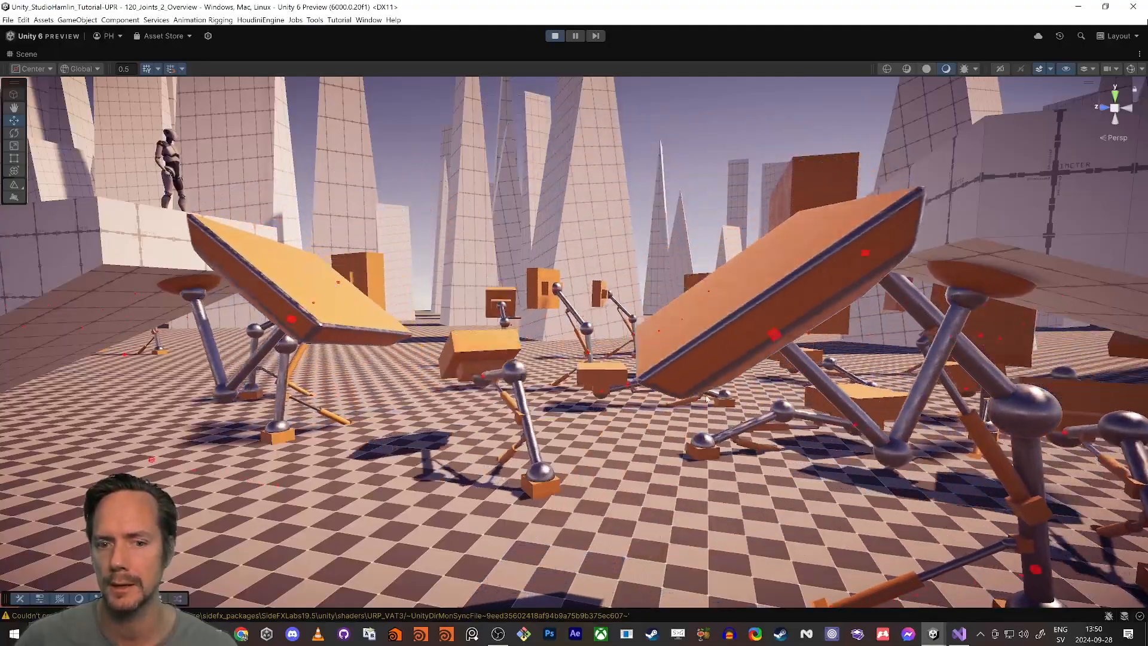
key("w")
right_click_drag(634, 406, 733, 419)
key("w")
key("w")
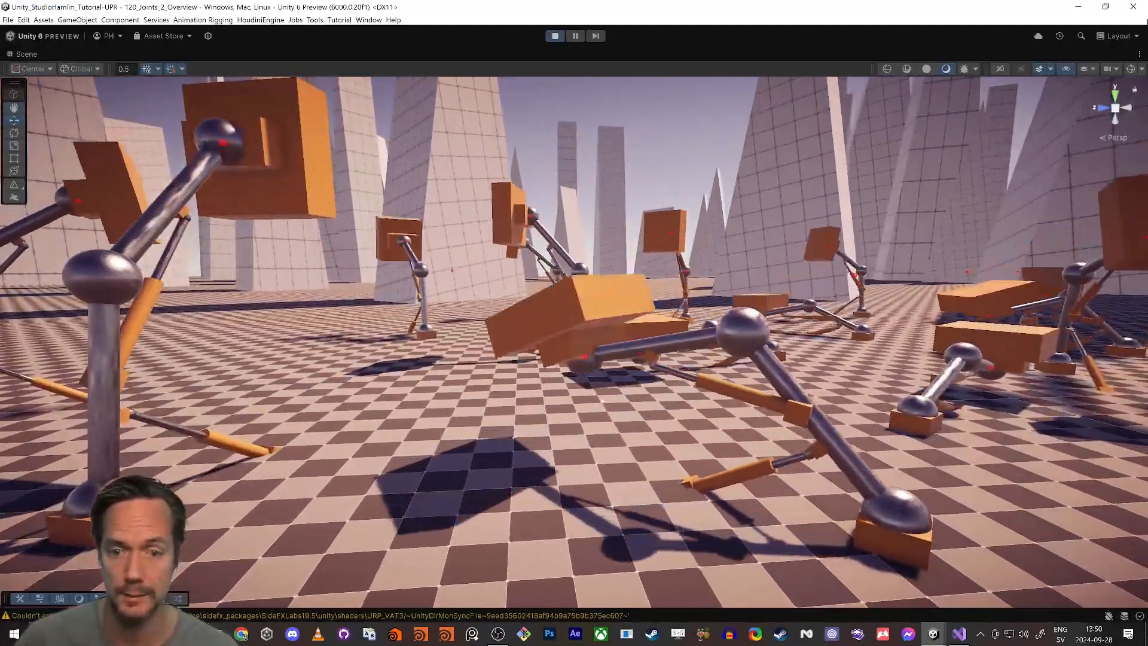
right_click_drag(773, 458, 760, 432)
key("w")
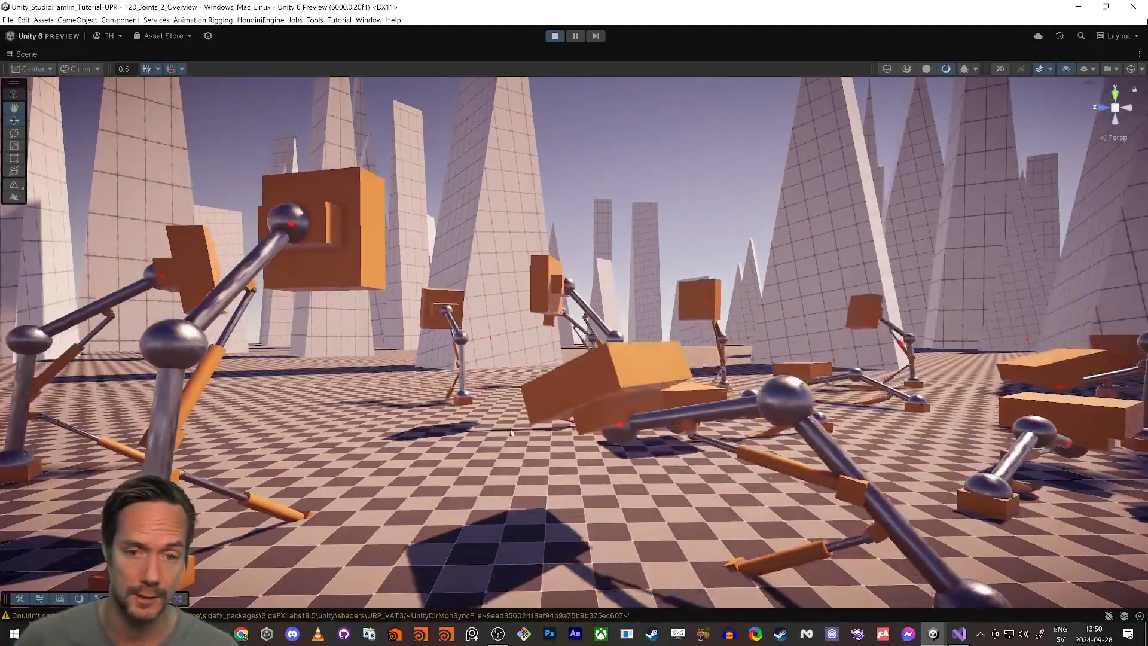
Step: Examine the isolated two-segment piston arm beside the small simple arm and restore the normal editor layout
key("s")
right_click_drag(423, 426, 435, 462)
key("w")
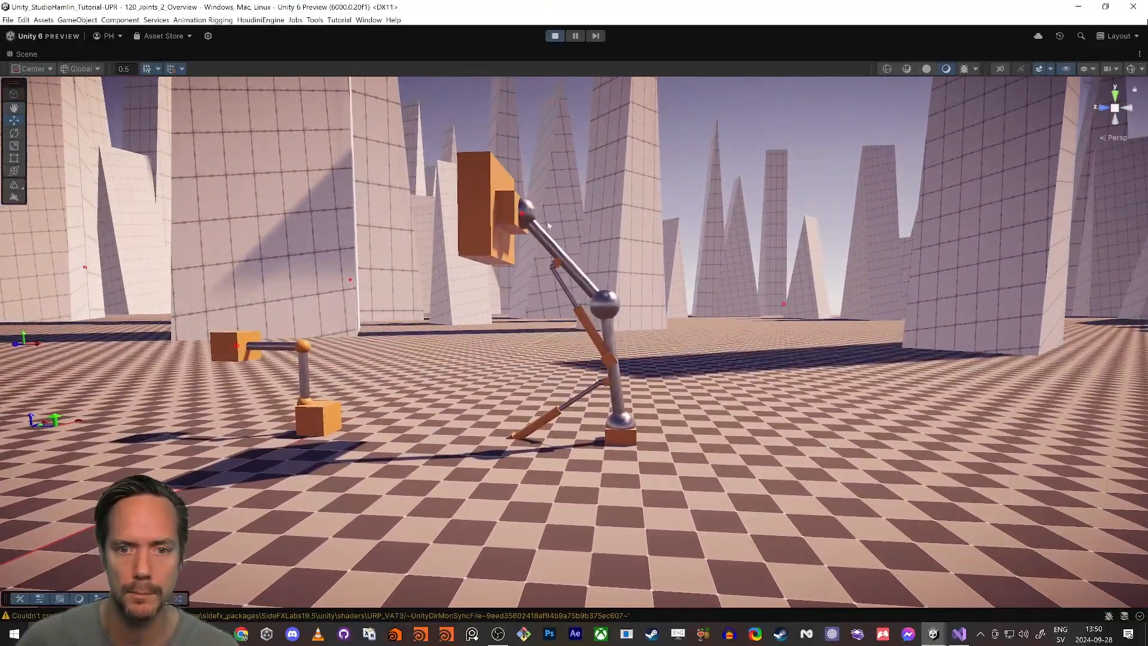
key("w")
right_click_drag(518, 296, 519, 317)
key("shift+space")
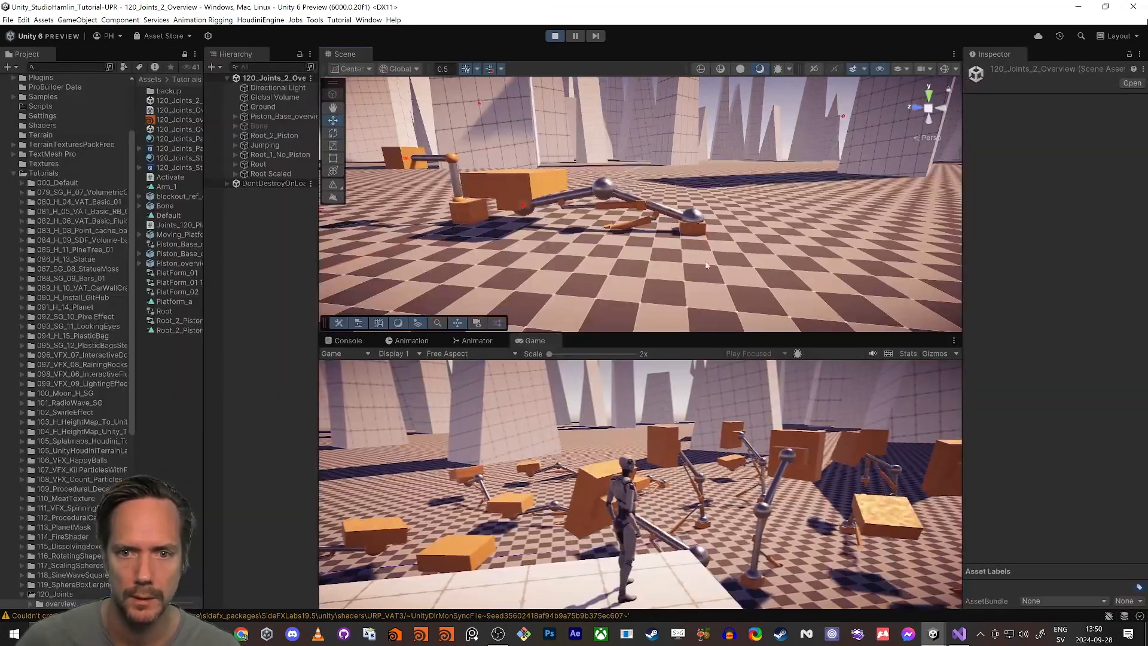
Step: Enlarge the Scene view, show the Animator graph below it, and select the Root_2_Piston arm
left_click_drag(632, 332, 632, 411)
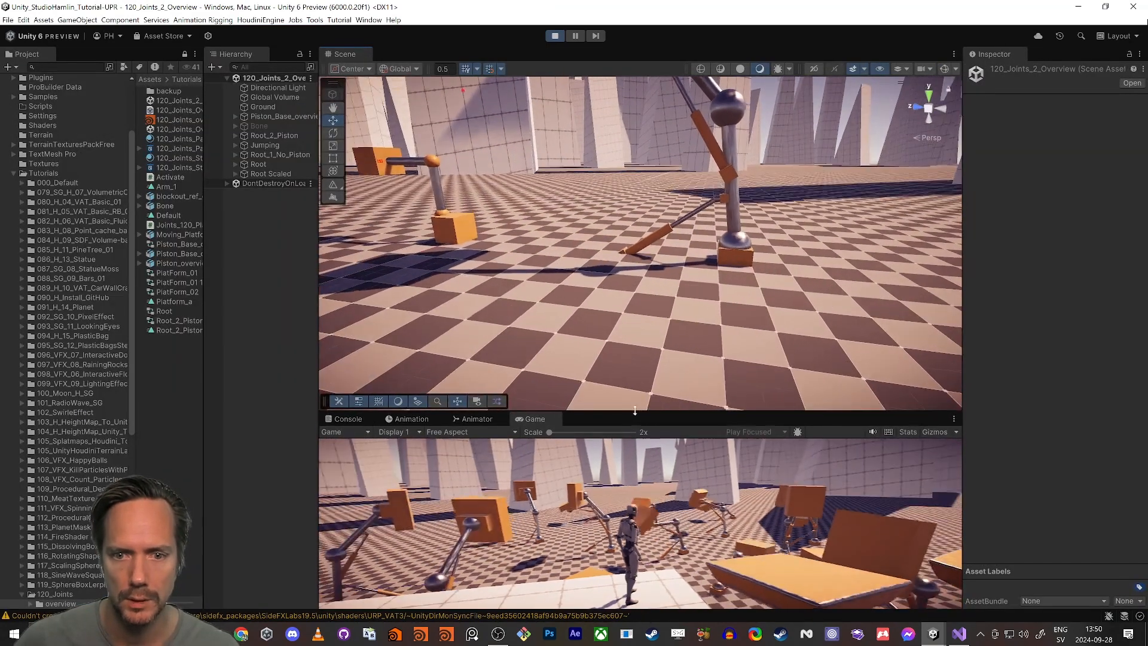
left_click(472, 419)
right_click_drag(583, 246, 608, 238)
key("w")
left_click(769, 342)
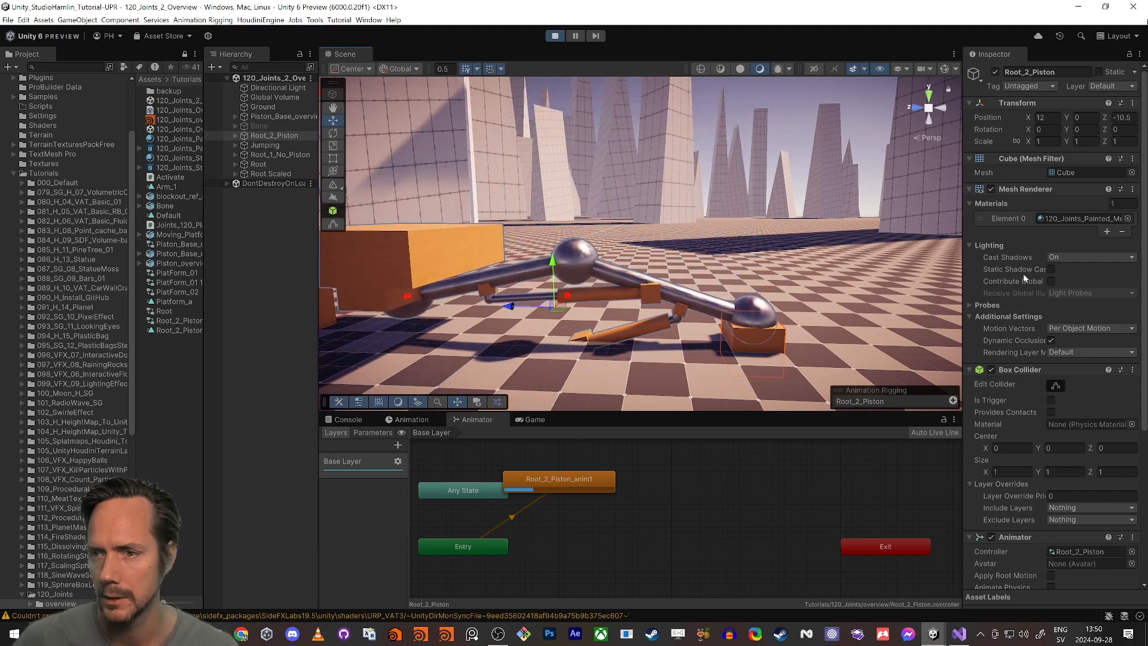
Step: Set the Animator component's Controller on Root_2_Piston to None
scroll(1024, 278, "down", 5)
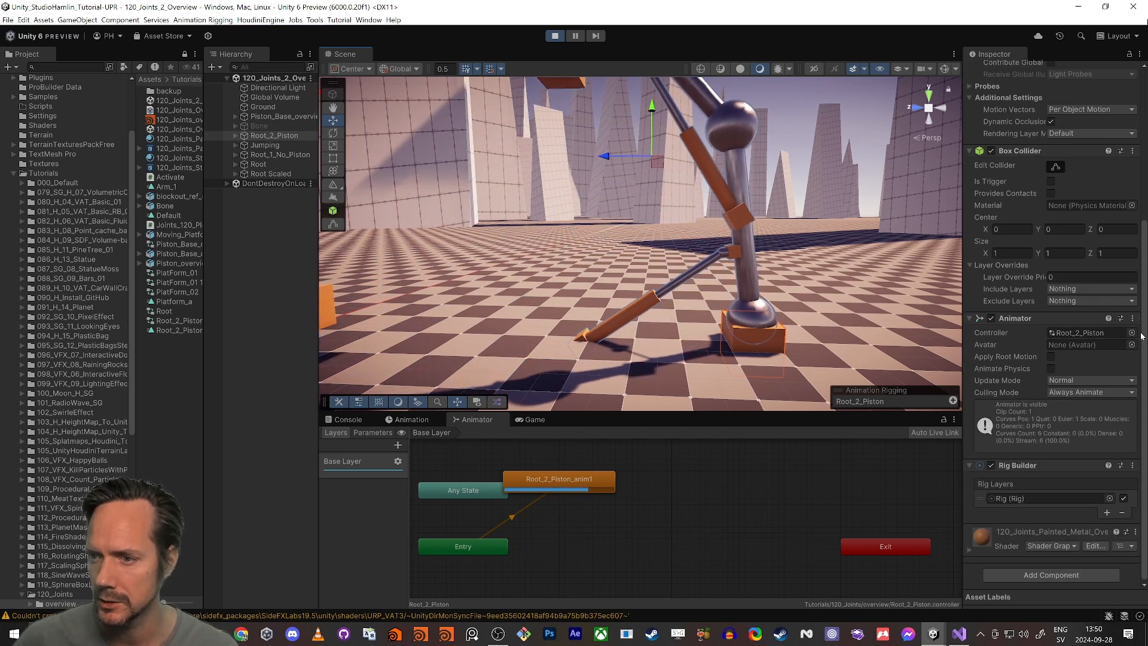
left_click(1131, 333)
double_click(400, 46)
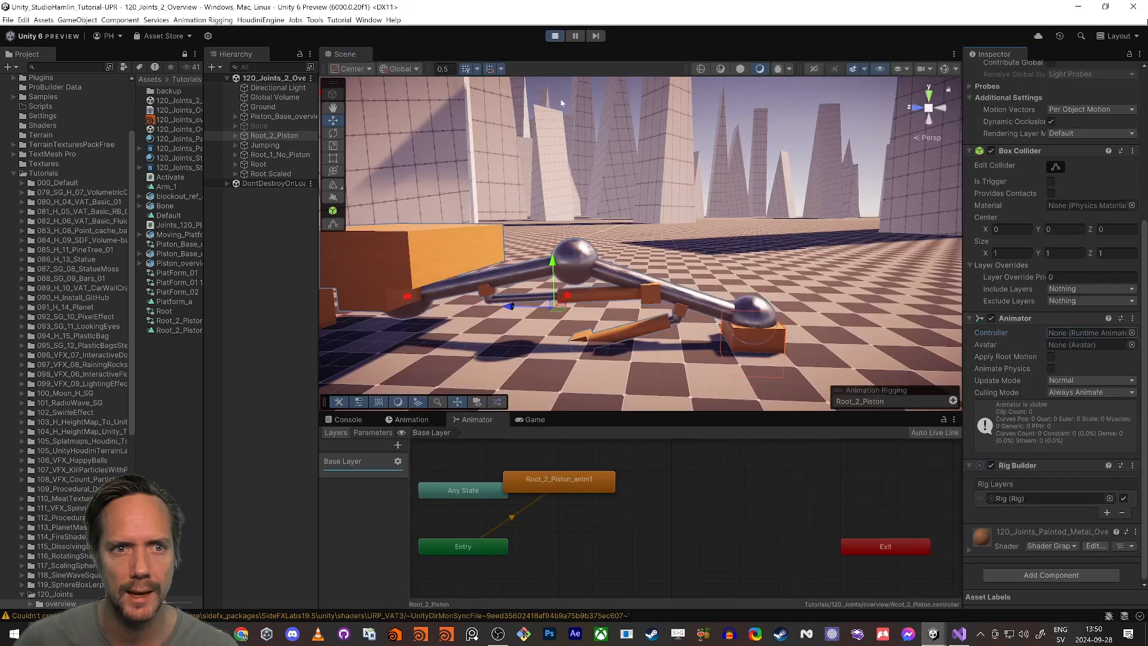
Step: Move the arm's Rig_target up and toward the base, to about Y 3.4 and Z 4.99
left_click(409, 296)
key("a")
right_click_drag(414, 298, 466, 311)
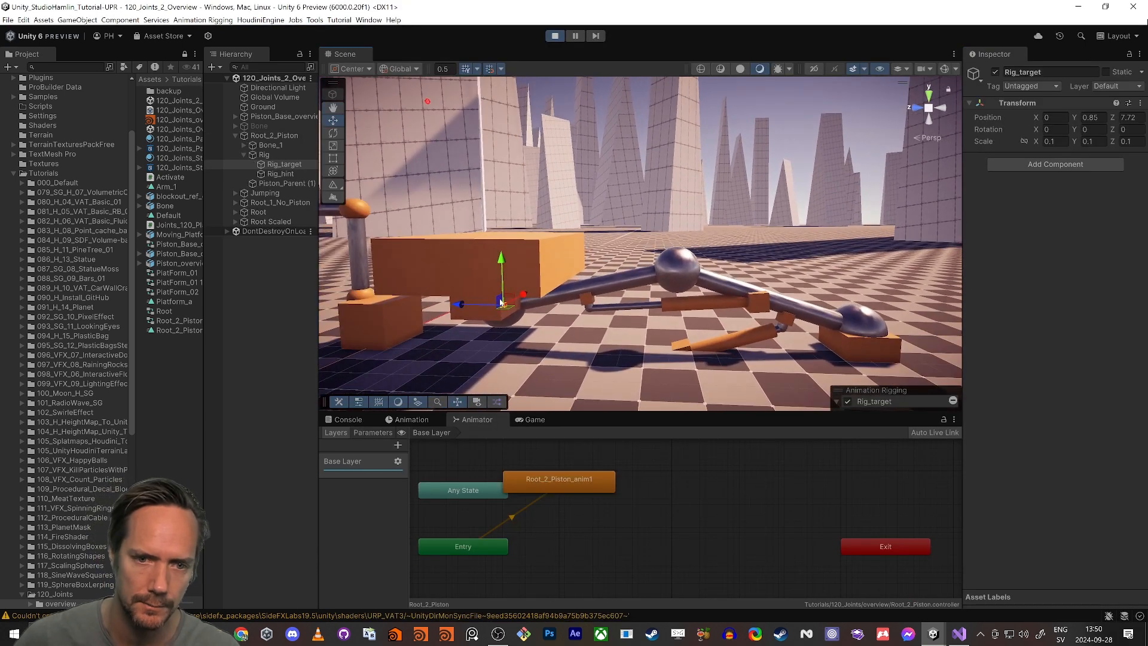
left_click_drag(507, 302, 598, 242)
right_click_drag(598, 242, 693, 255)
Step: Move the arm's red hint control to test how the elbow joint follows it
scroll(693, 254, "up", 4)
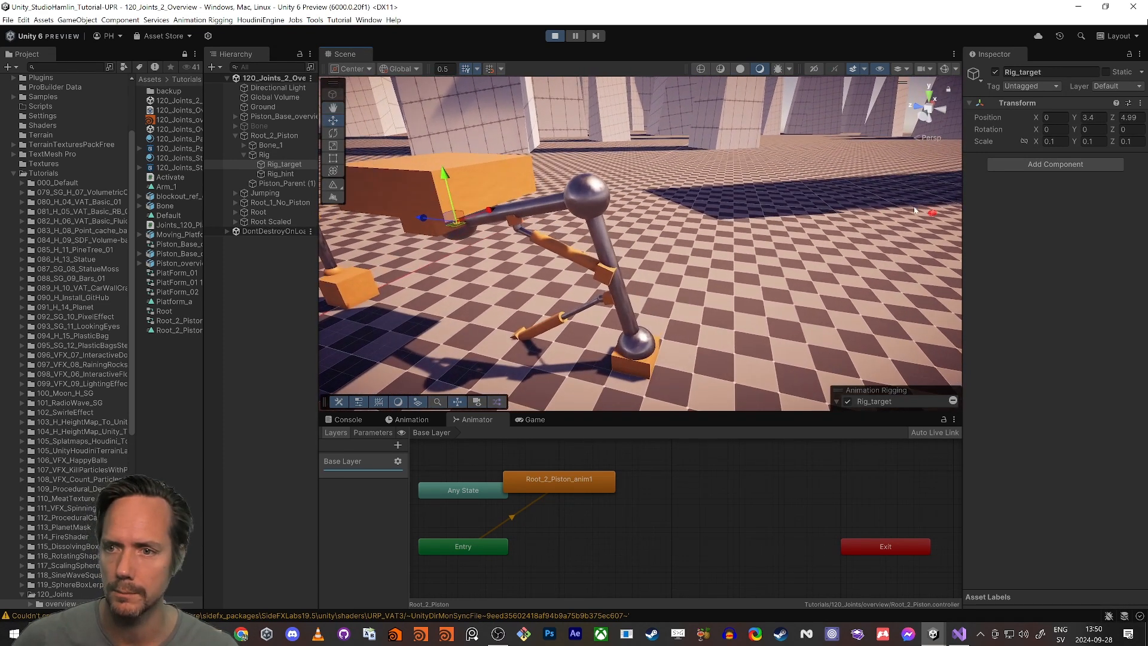
left_click(934, 214)
right_click_drag(934, 214, 737, 268)
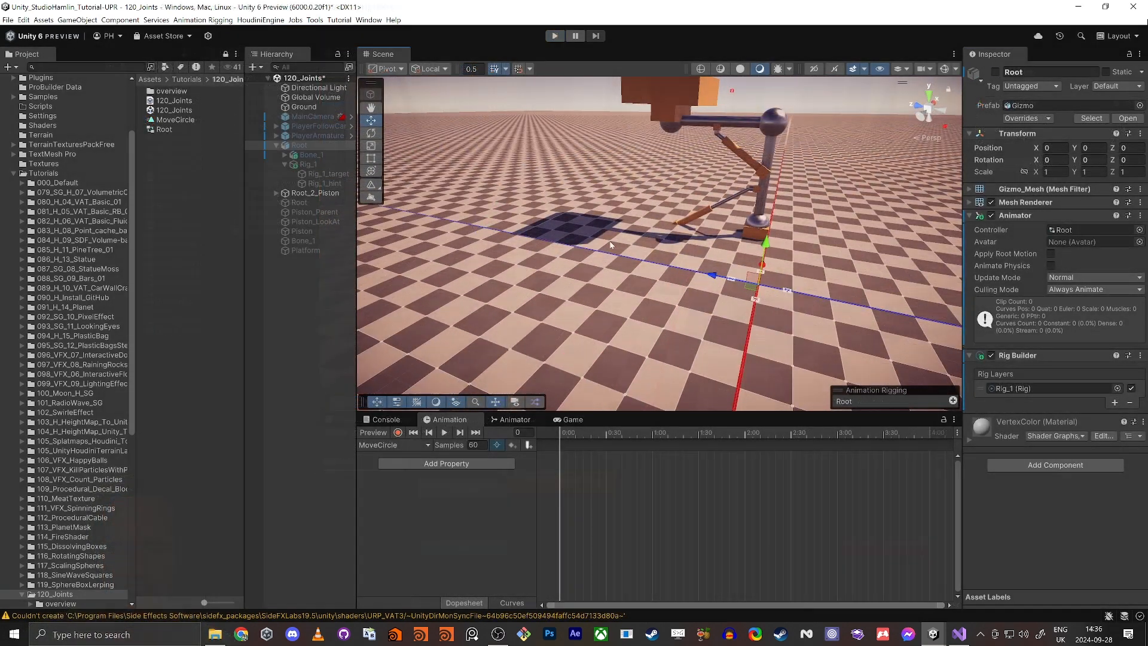
Step: Select Root_2_Piston in the 120_Joints scene and examine the finished arm from several angles
left_click(321, 196)
right_click_drag(711, 261, 655, 268)
left_click_drag(658, 264, 741, 222)
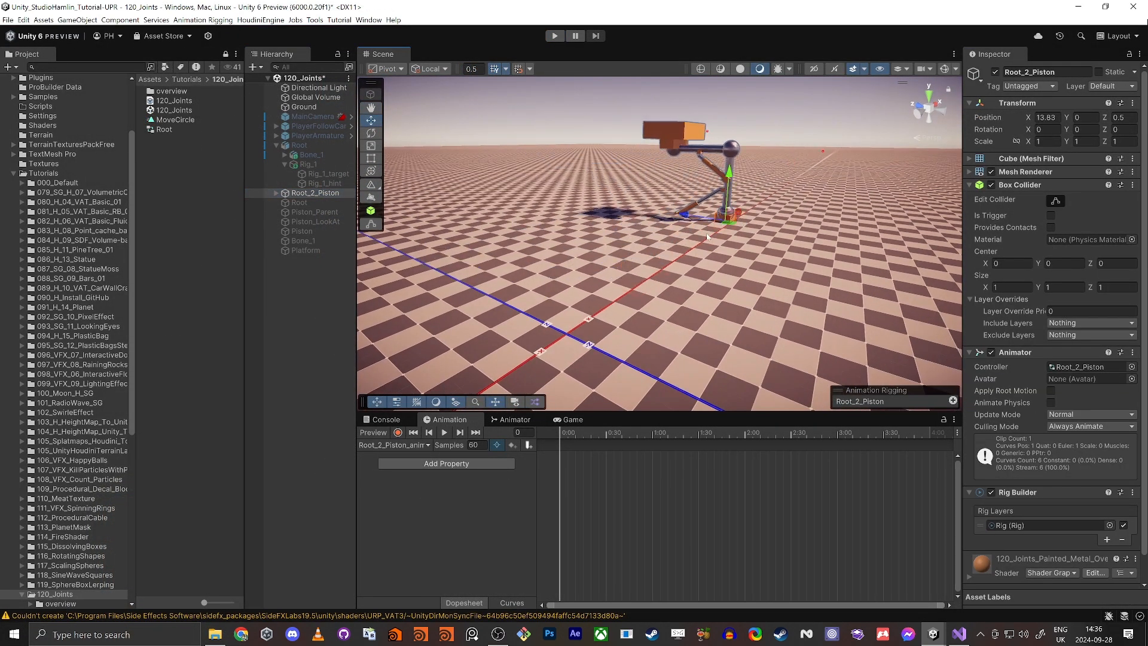
right_click_drag(708, 237, 624, 223)
key("w")
left_click(708, 170)
key("s")
Step: Review the inactive building parts by selecting the objects from Root to Platform, and clear the selection
left_click(306, 204)
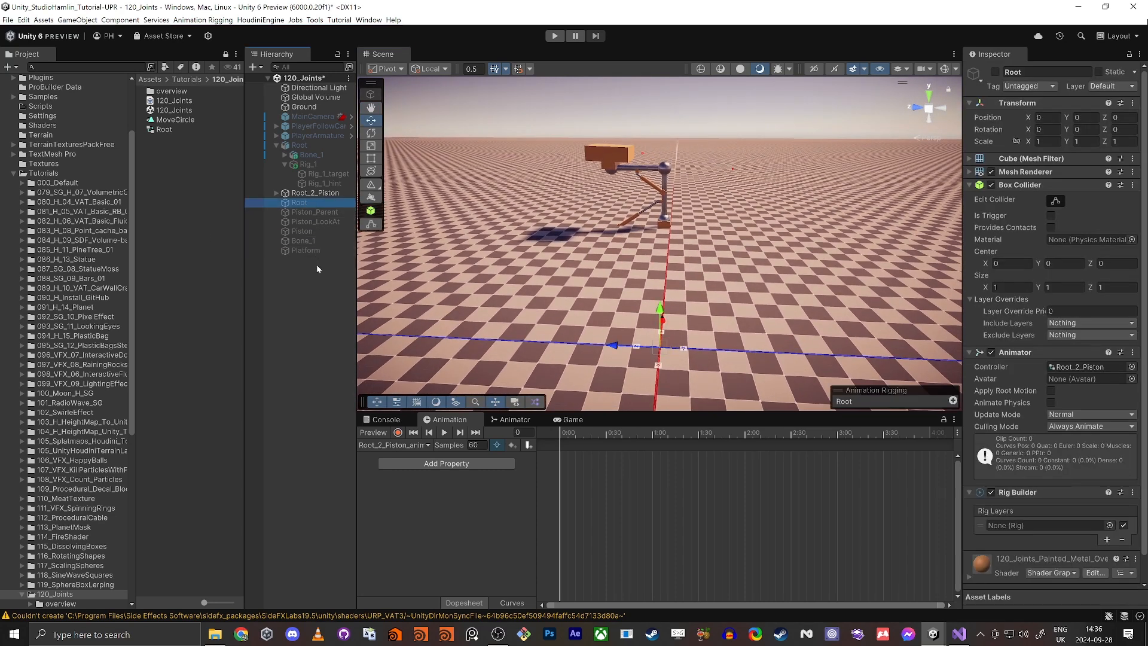
left_click(310, 251, "shift")
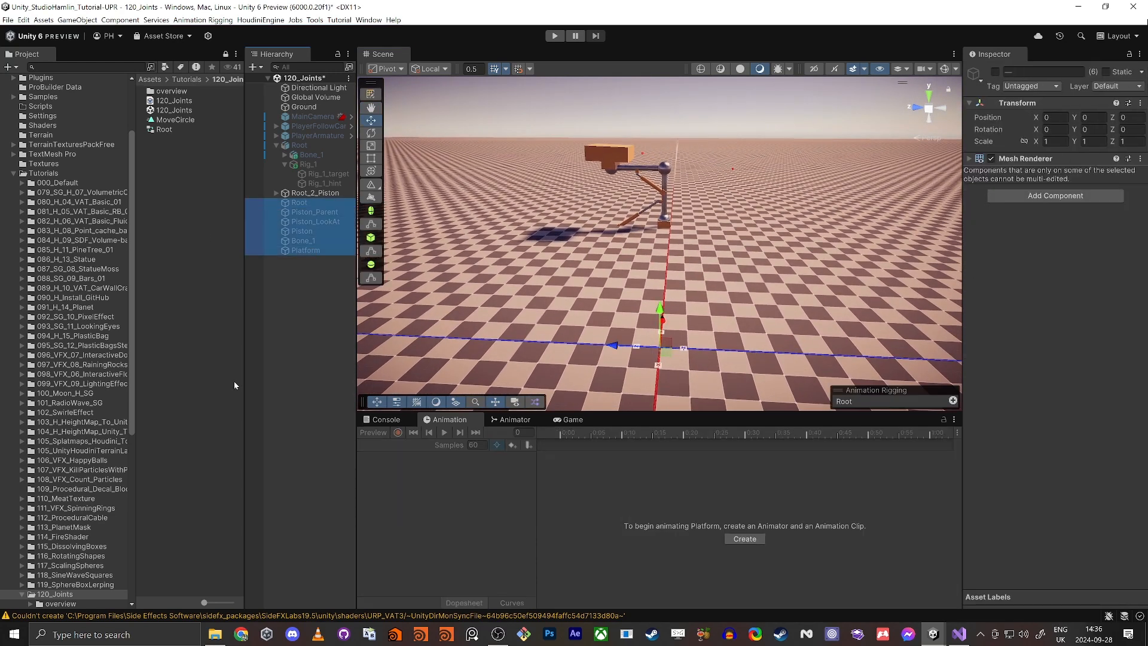
left_click(281, 309)
Step: Activate the separate Root cube listed below Root_2_Piston and keep it at the world origin
left_click(313, 204)
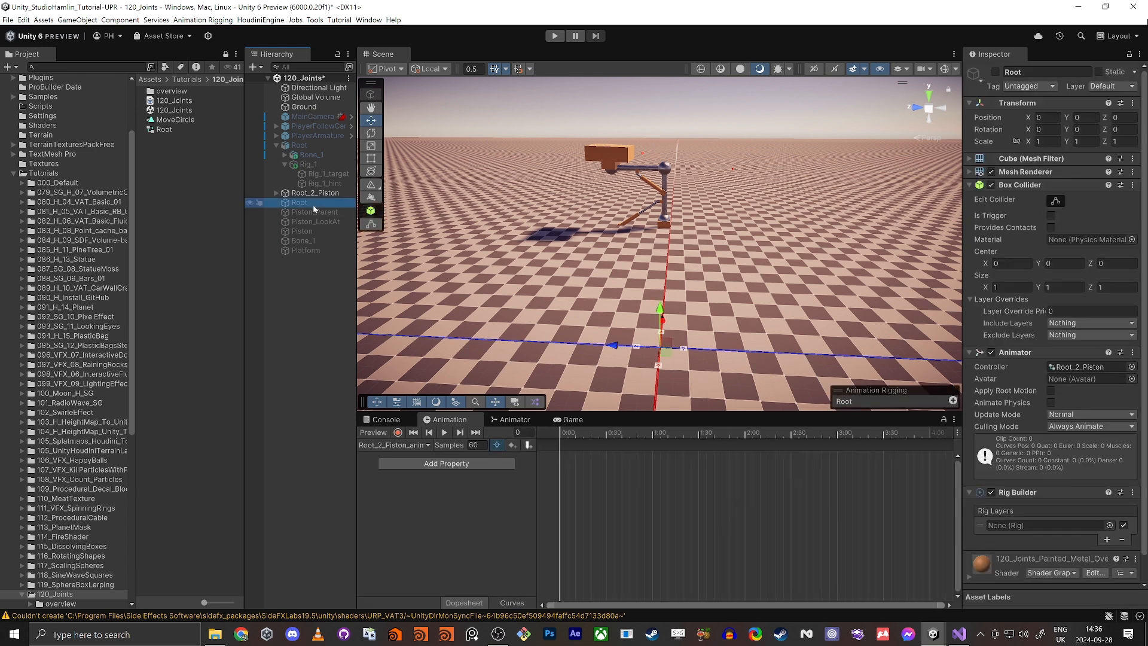
key("w")
key("d")
right_click_drag(745, 257, 631, 281)
left_click_drag(600, 276, 643, 251)
key("ctrl+z")
Step: Compare the Root cube with the finished arm's base and move the cube along X to about 4.63
left_click(686, 156)
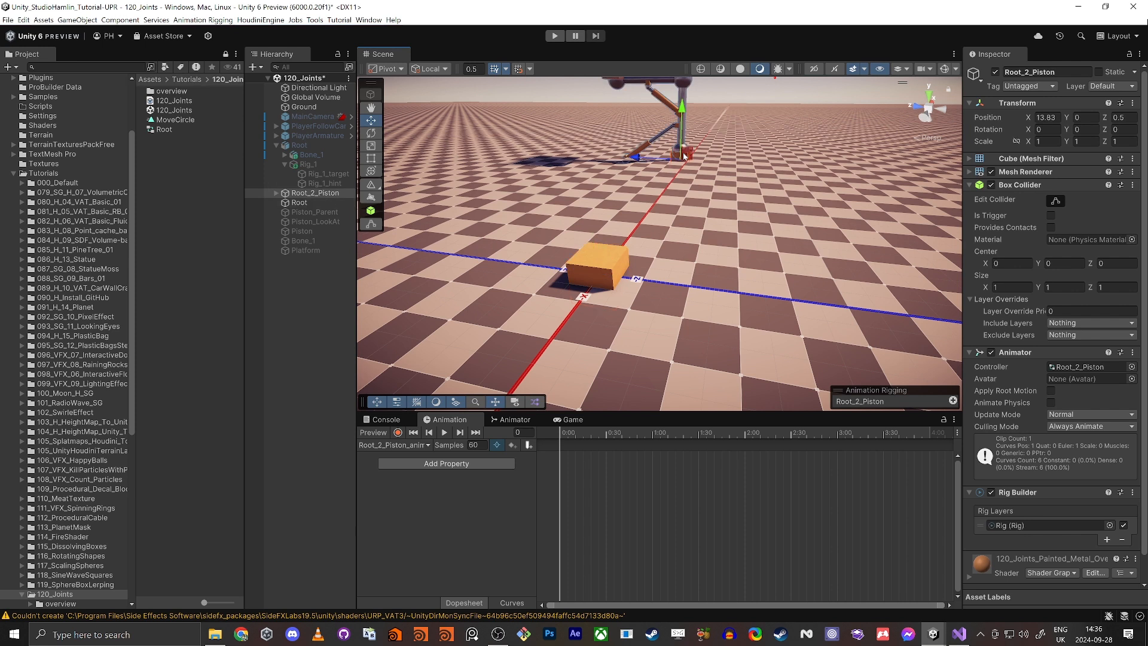
left_click(592, 281)
right_click_drag(561, 257, 530, 272)
key("a")
key("d")
key("w")
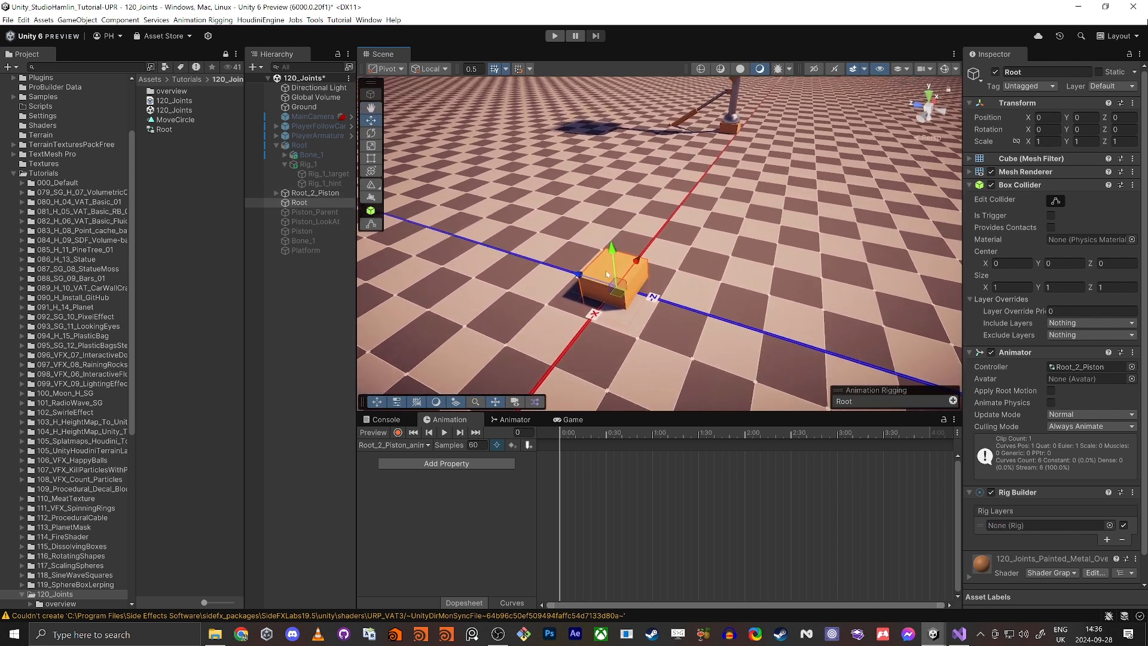
mouse_move(636, 268)
left_mouse_down()
mouse_move(694, 207)
mouse_move(656, 276)
left_mouse_up()
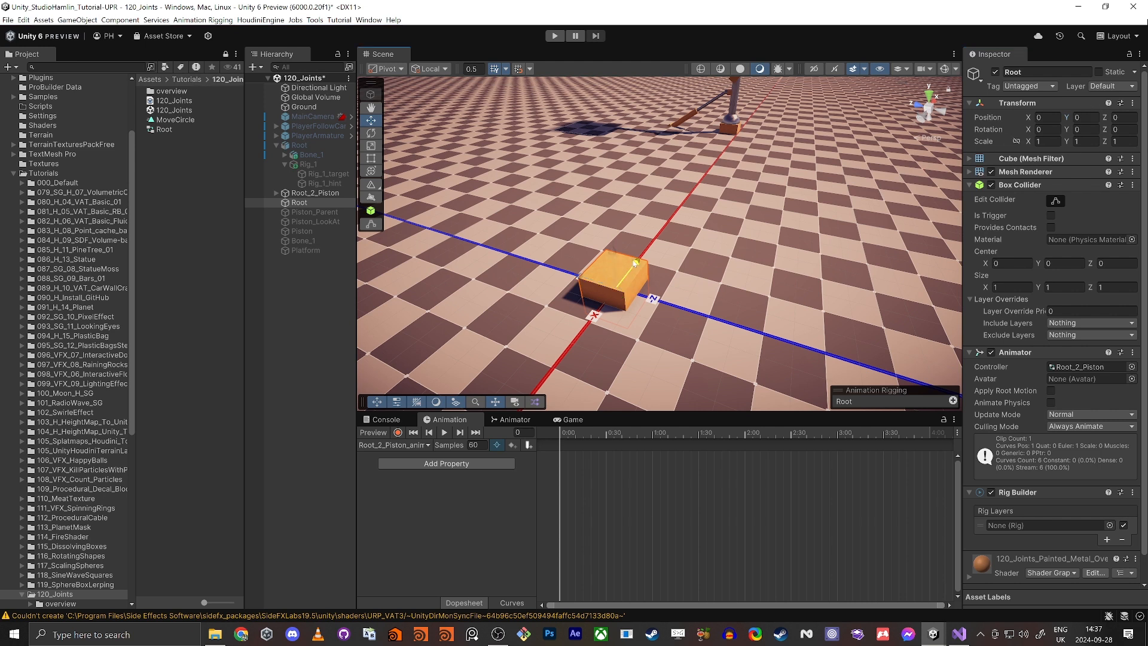
left_click_drag(636, 263, 695, 215)
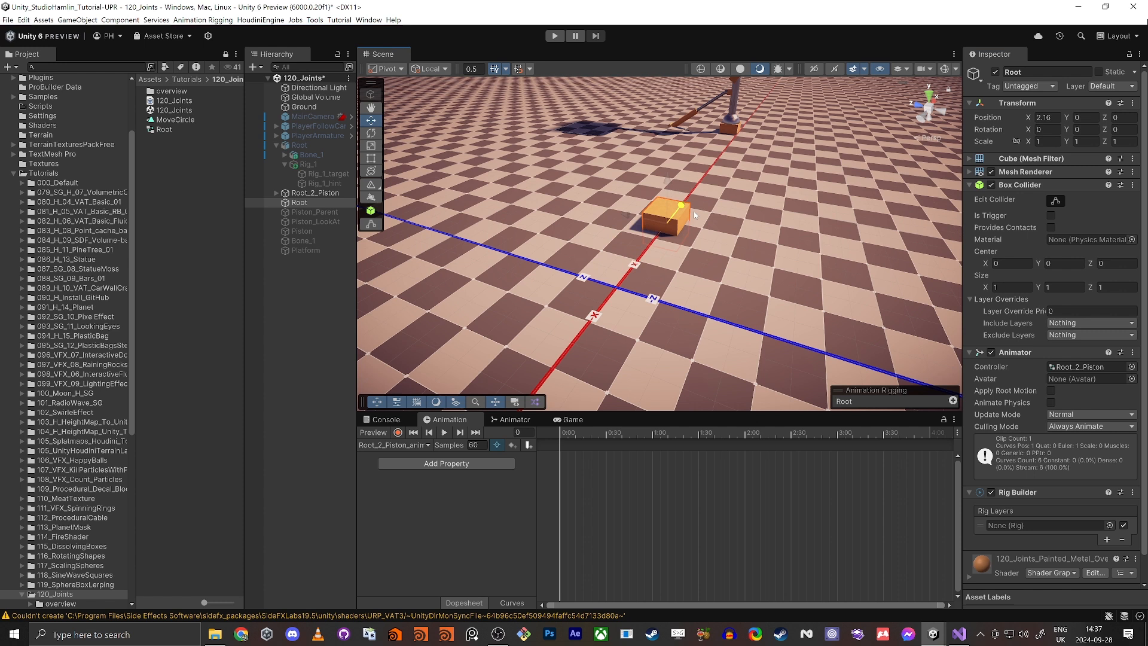
Step: Activate the Bone_1 object and move it along the X axis to about 1.6
left_click(317, 212)
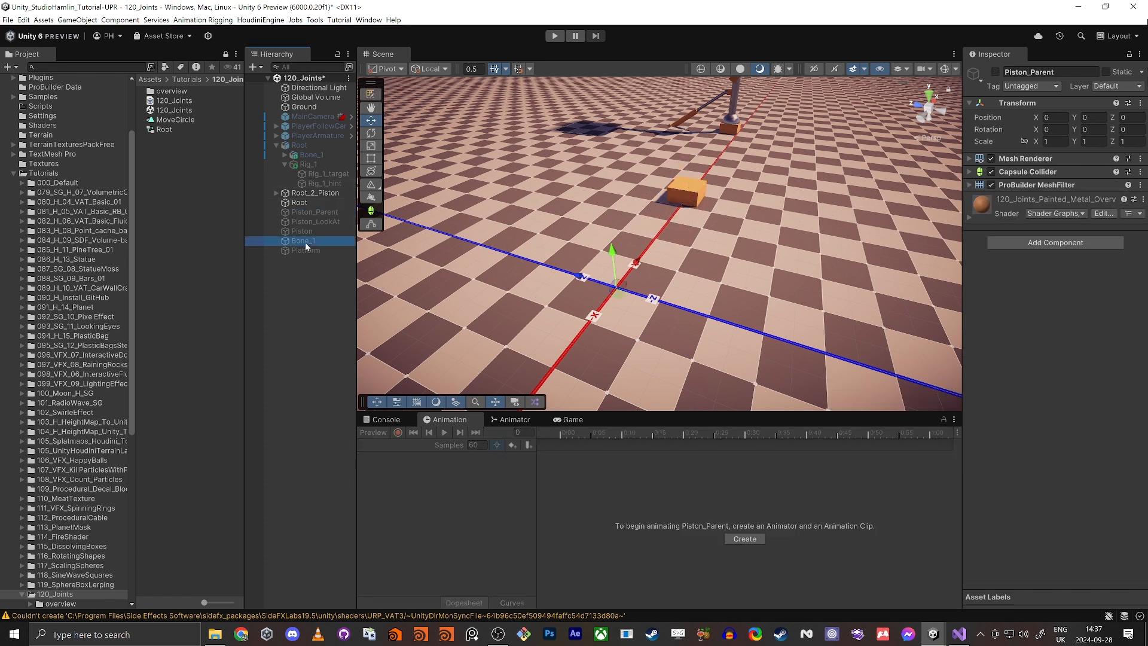
left_click(995, 73)
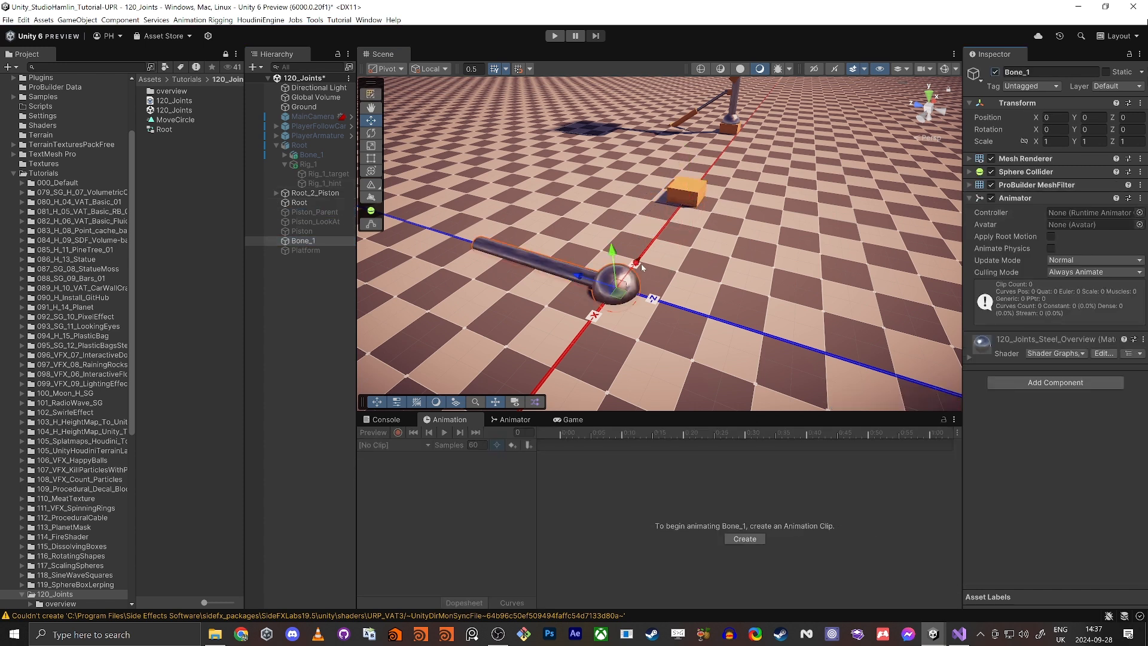
left_click_drag(644, 258, 674, 220)
left_click(610, 290)
left_click_drag(638, 261, 665, 216)
key("w")
right_click_drag(665, 215, 625, 258)
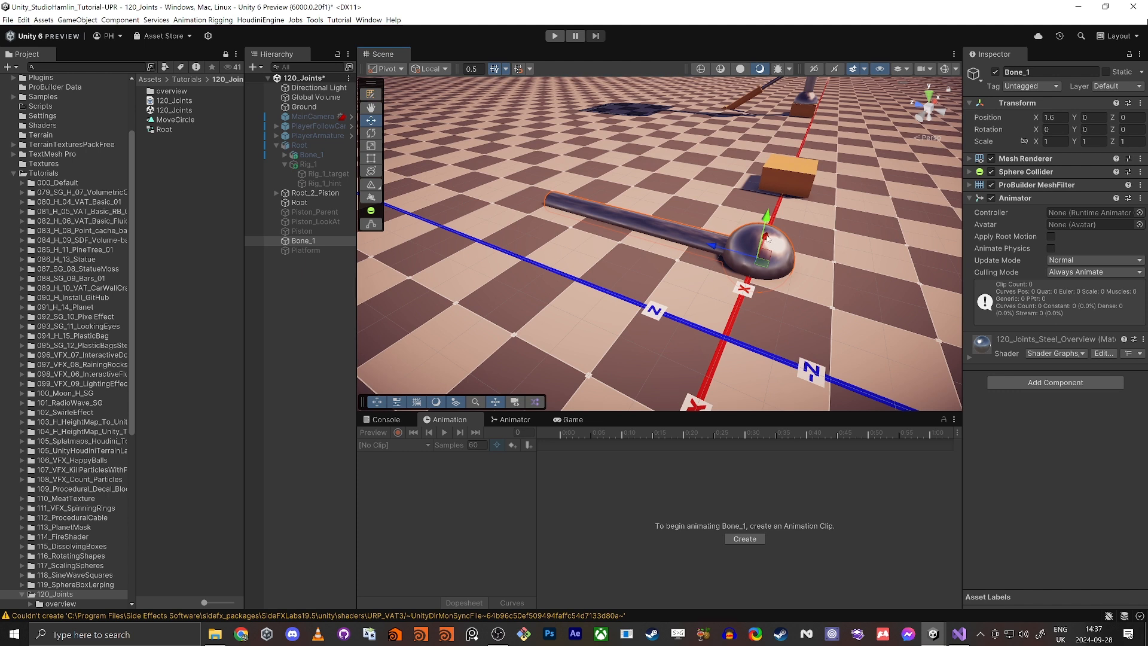
Step: Duplicate Bone_1, name the copy Bone_2, and place it at about X 3.35
left_click_drag(769, 239, 788, 196)
key("ctrl+d")
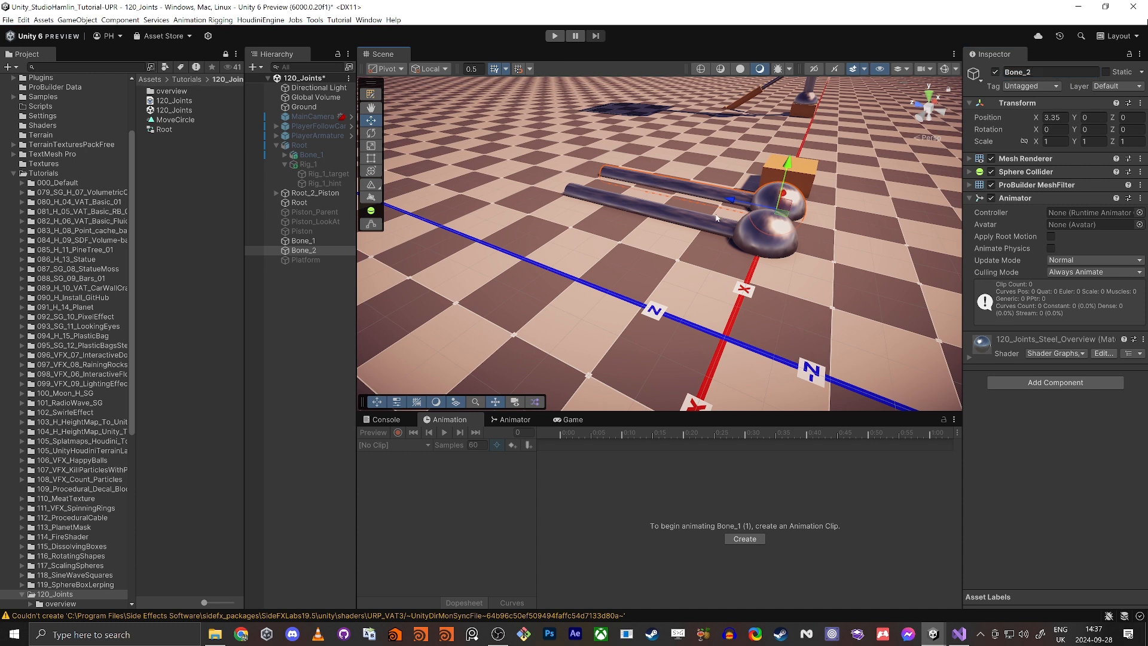
left_click_drag(715, 218, 693, 260, "alt")
scroll(694, 260, "down", 3)
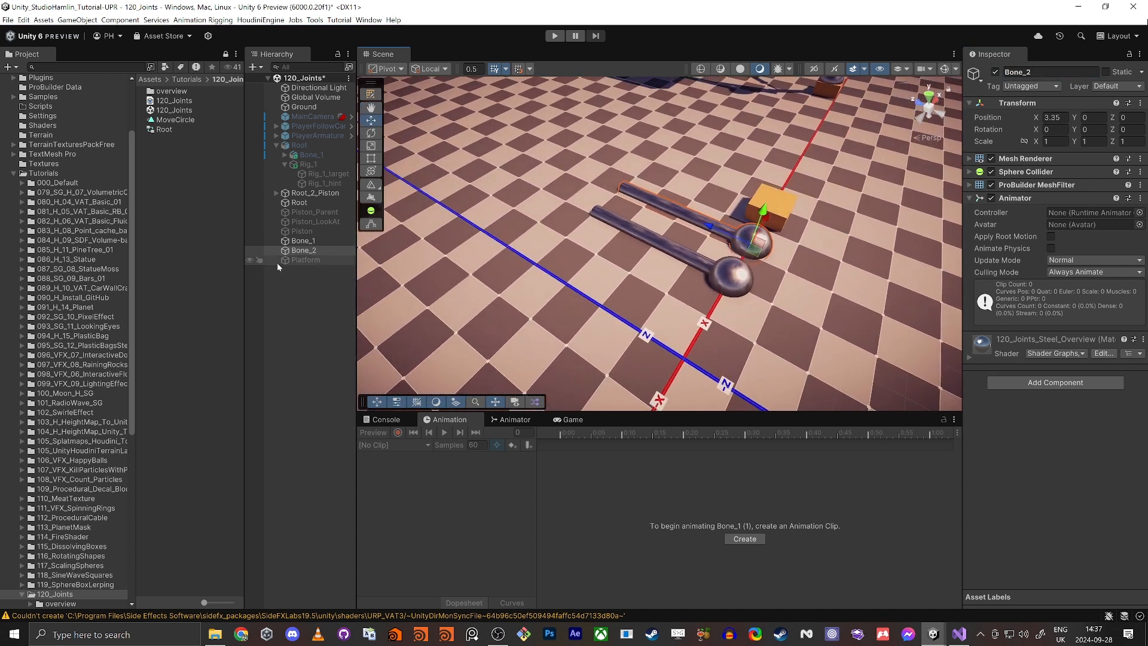
Step: Activate the Platform object
left_click(292, 261)
left_click(996, 72)
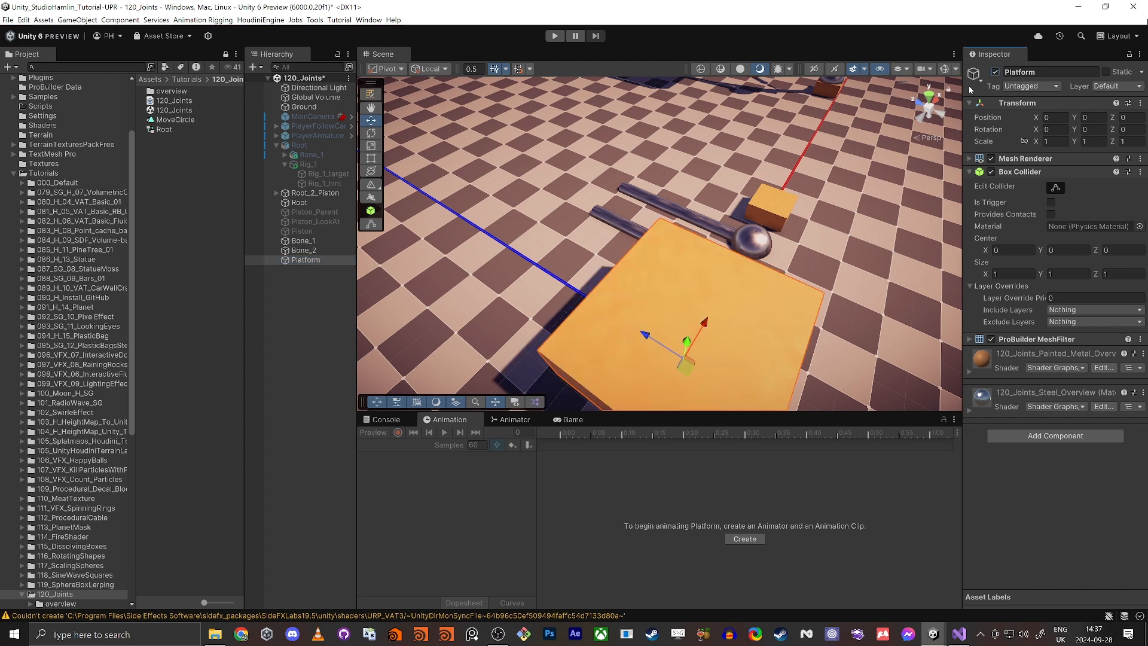
Step: Rotate the Platform about its X axis to inspect the ball joint on its underside
key("e")
left_click_drag(670, 331, 814, 408)
key("w")
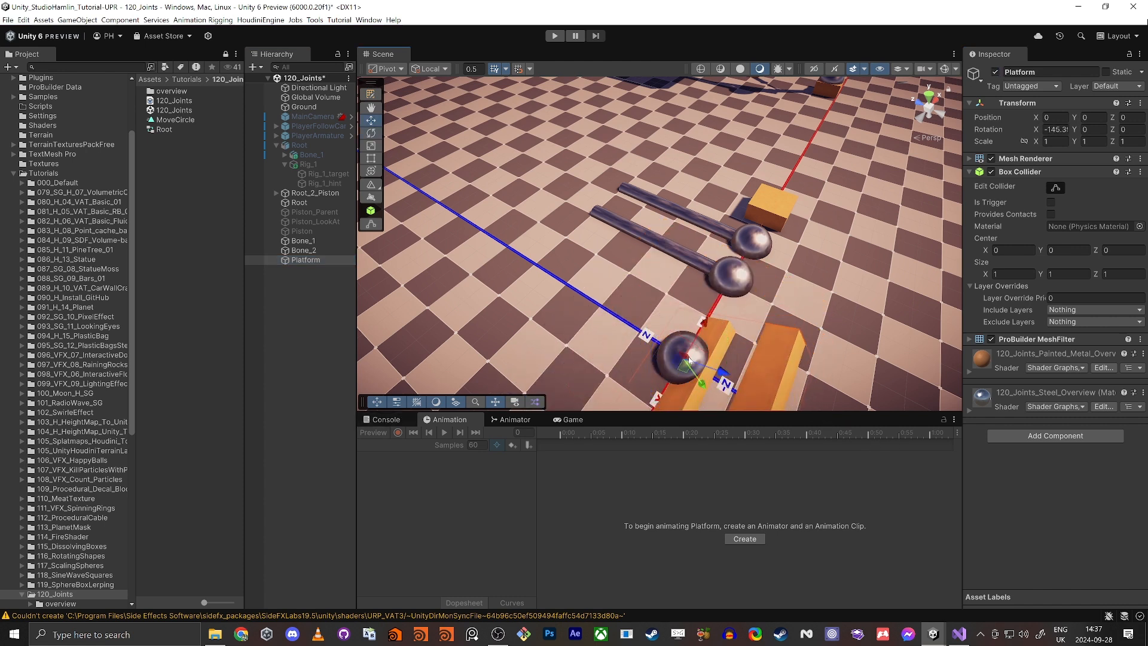
left_click_drag(689, 360, 663, 301)
right_click_drag(663, 300, 663, 174)
key("a")
scroll(754, 233, "down", 3)
key("w")
right_click_drag(682, 243, 661, 288)
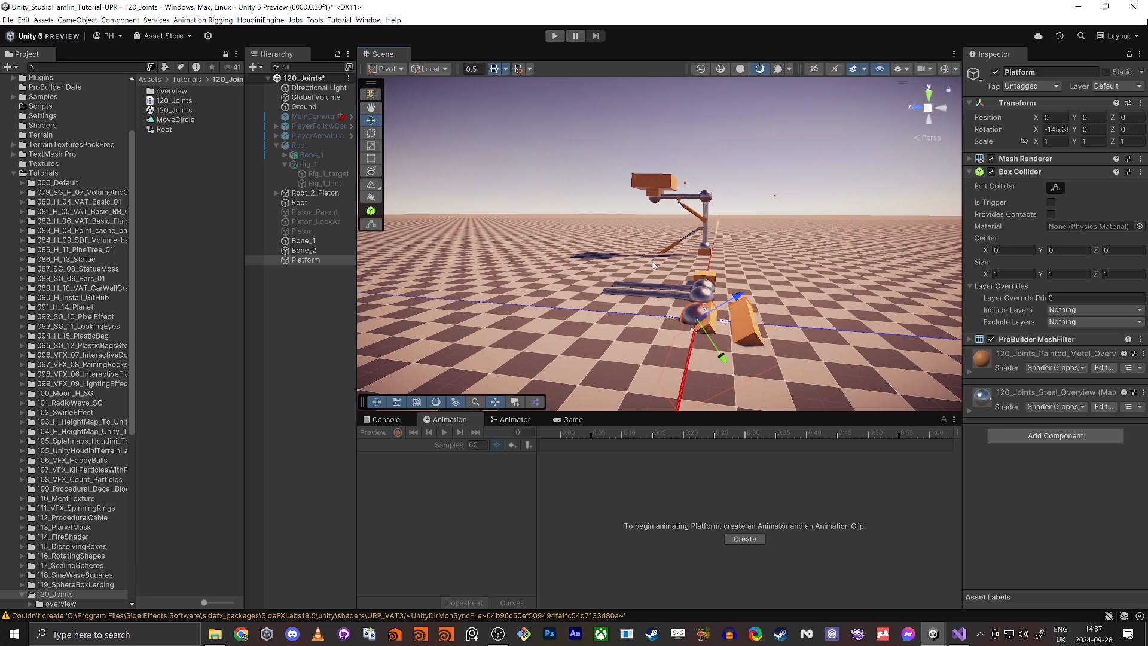
Step: Place the Platform beyond the Root cube at about X 8.41 with zero rotation
right_click_drag(660, 290, 508, 364)
key("w")
key("d")
left_click_drag(725, 310, 891, 259)
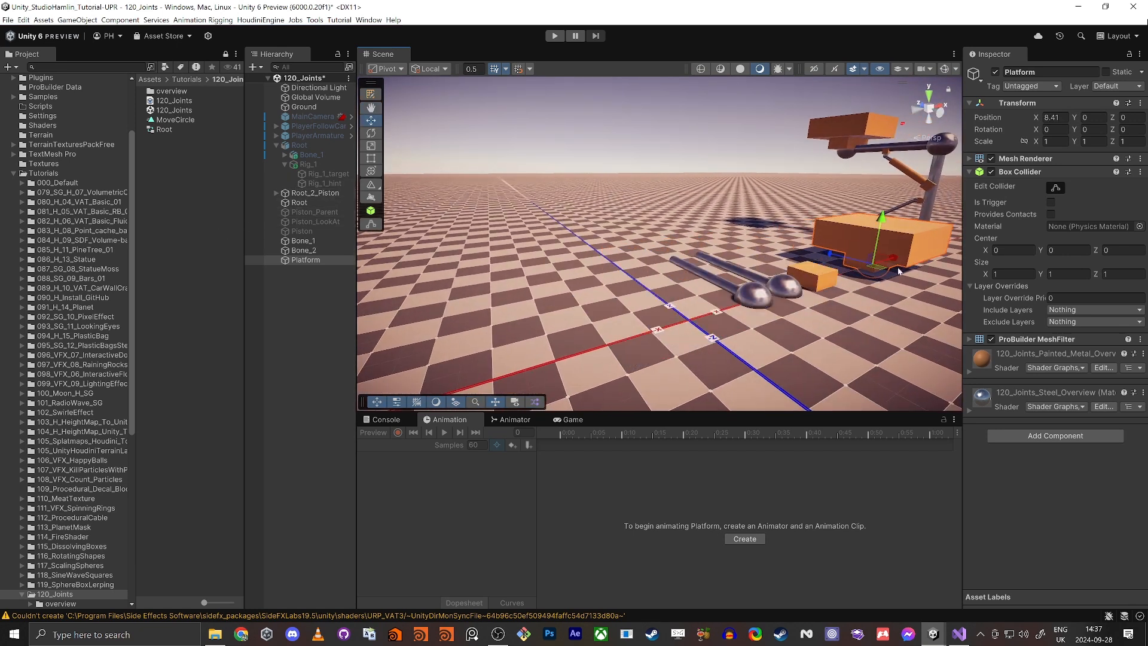
right_click_drag(445, 221, 501, 236)
key("a")
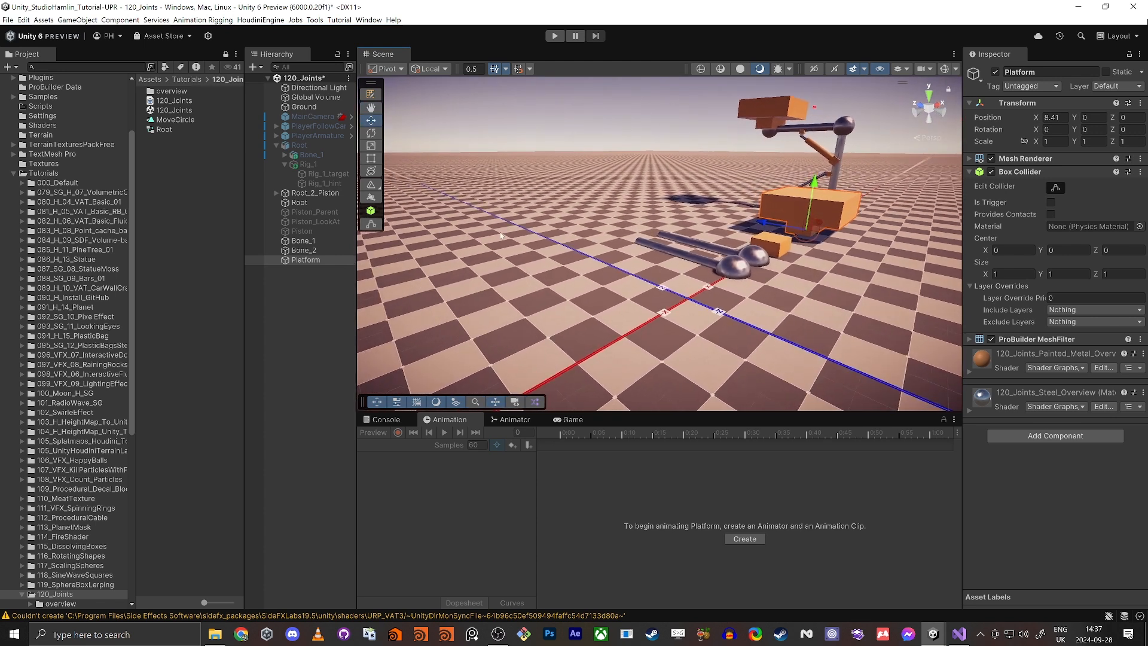
Step: Activate Piston_Parent and move it along the X axis to about X 0.58
left_click(328, 213)
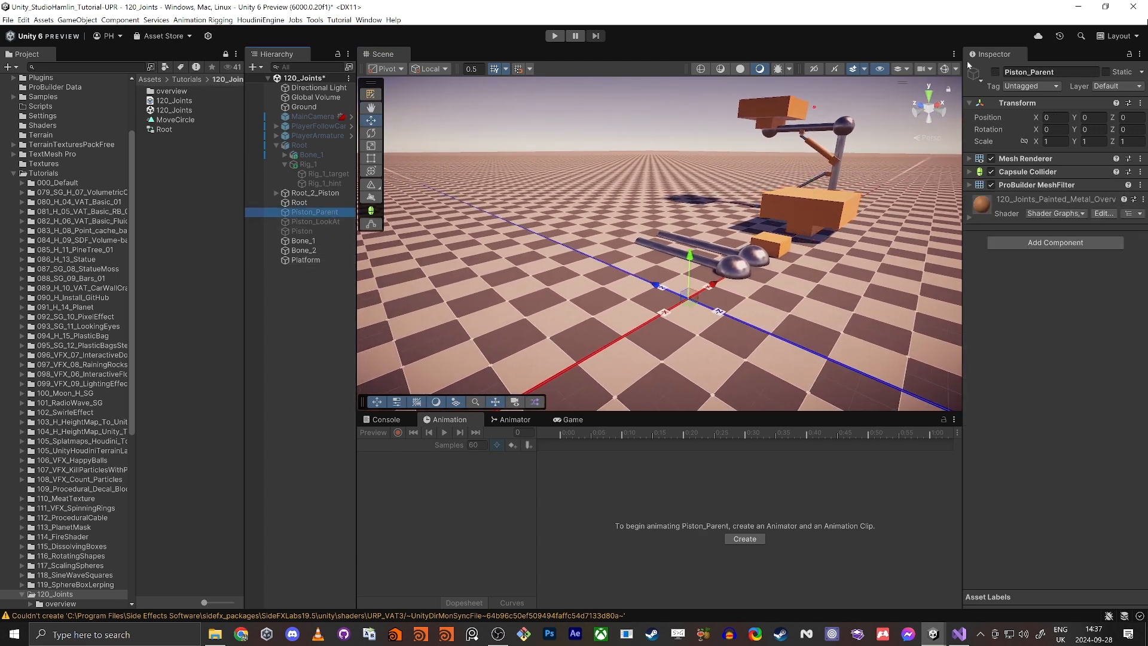
right_click_drag(706, 200, 729, 161)
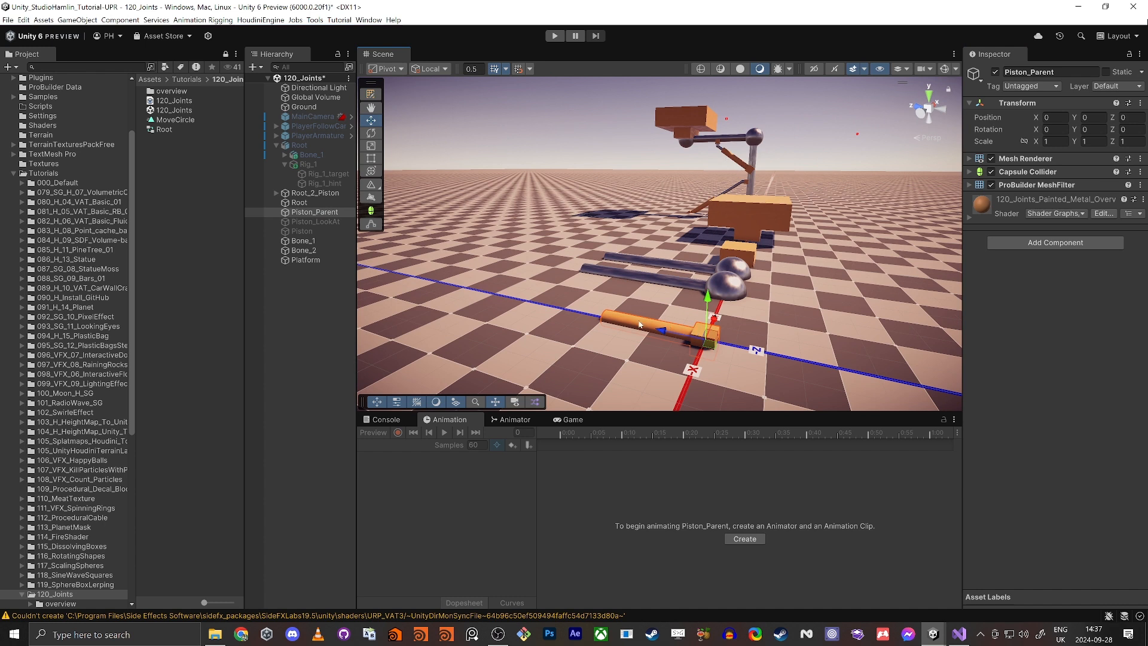
right_click_drag(649, 329, 654, 348)
key("w")
left_click_drag(716, 332, 688, 338)
left_click_drag(722, 302, 735, 311)
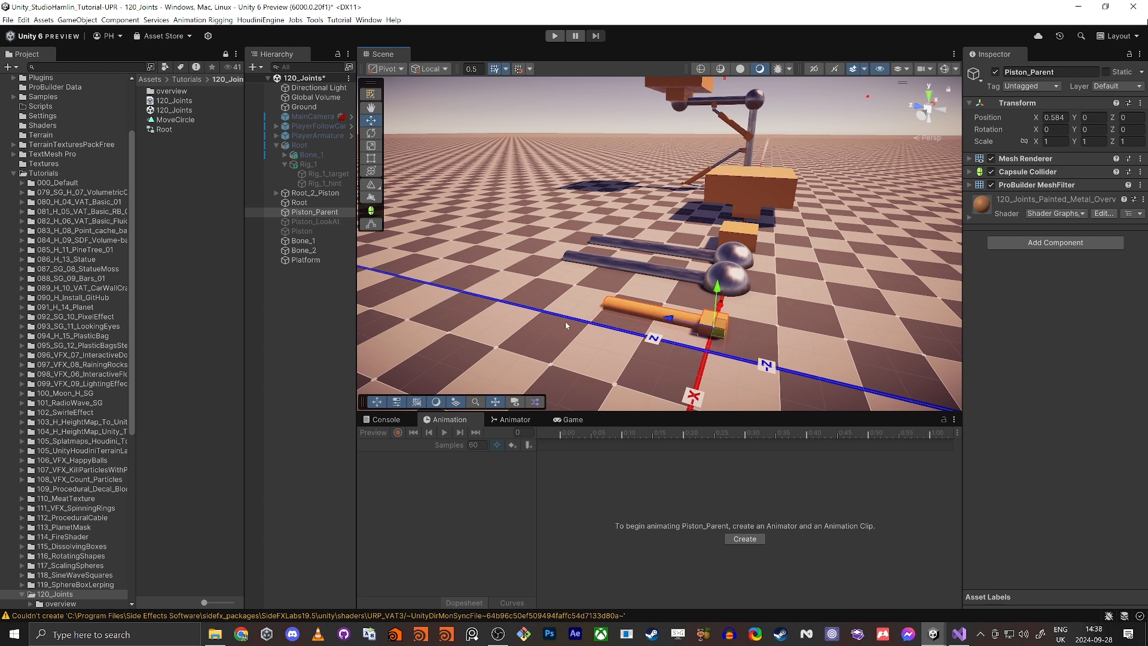
Step: Activate Piston and Piston_LookAt and place them beside Piston_Parent along X, with Piston_LookAt at about X 1.35
left_click(314, 231)
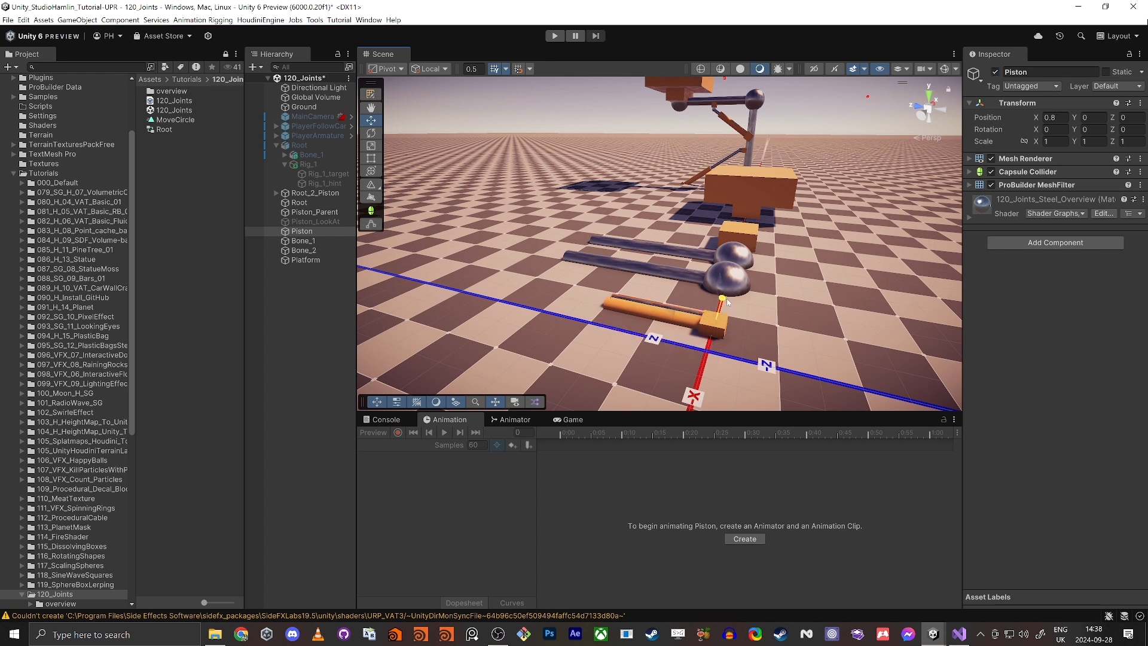
left_click(317, 221)
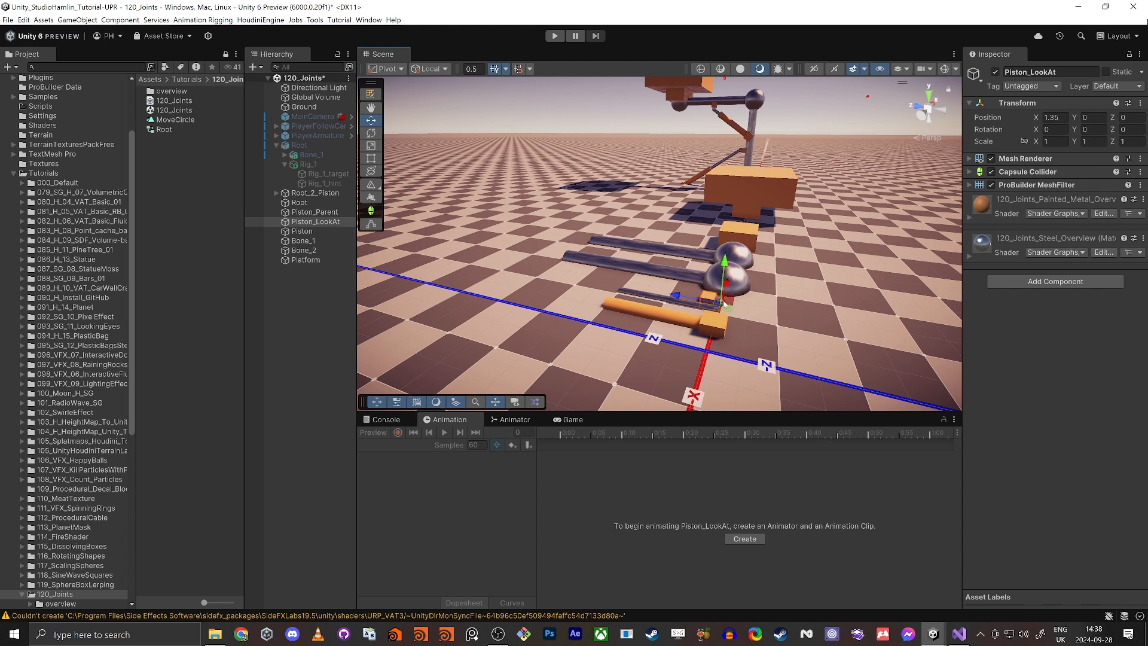
Step: Select Piston_Parent, Piston_LookAt and Piston together and move them along X, clear of the world origin on the side opposite the bones
left_click_drag(688, 347, 578, 342, "alt")
left_click(524, 219, "shift")
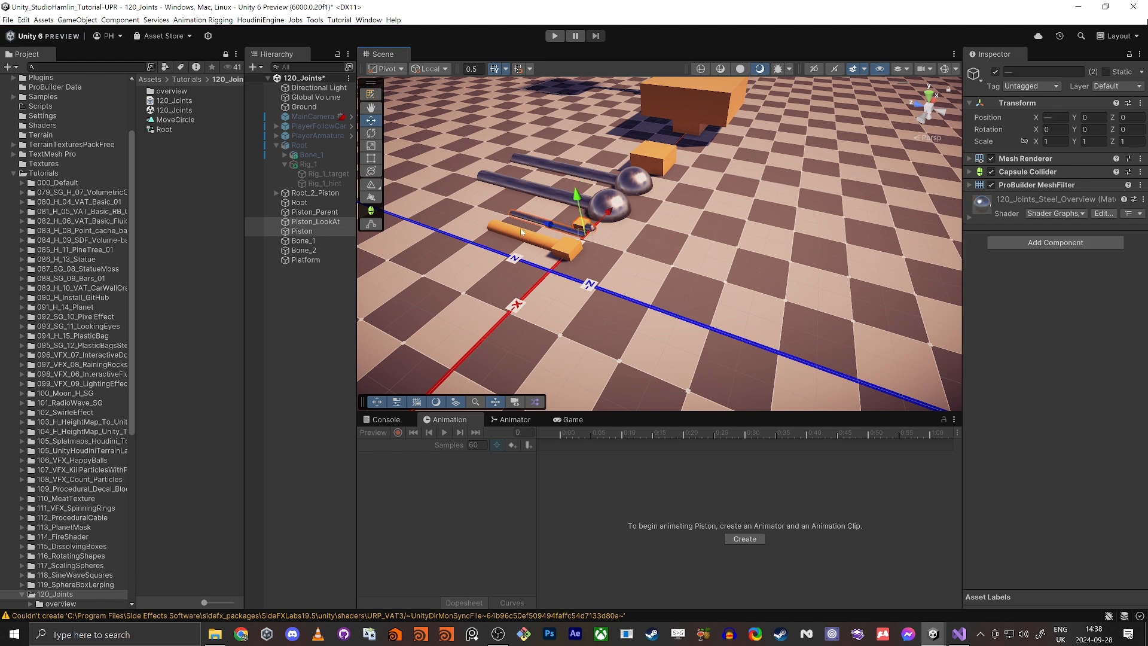
left_click(528, 236, "shift")
left_click_drag(592, 227, 440, 383)
key("a")
right_click_drag(622, 214, 644, 133)
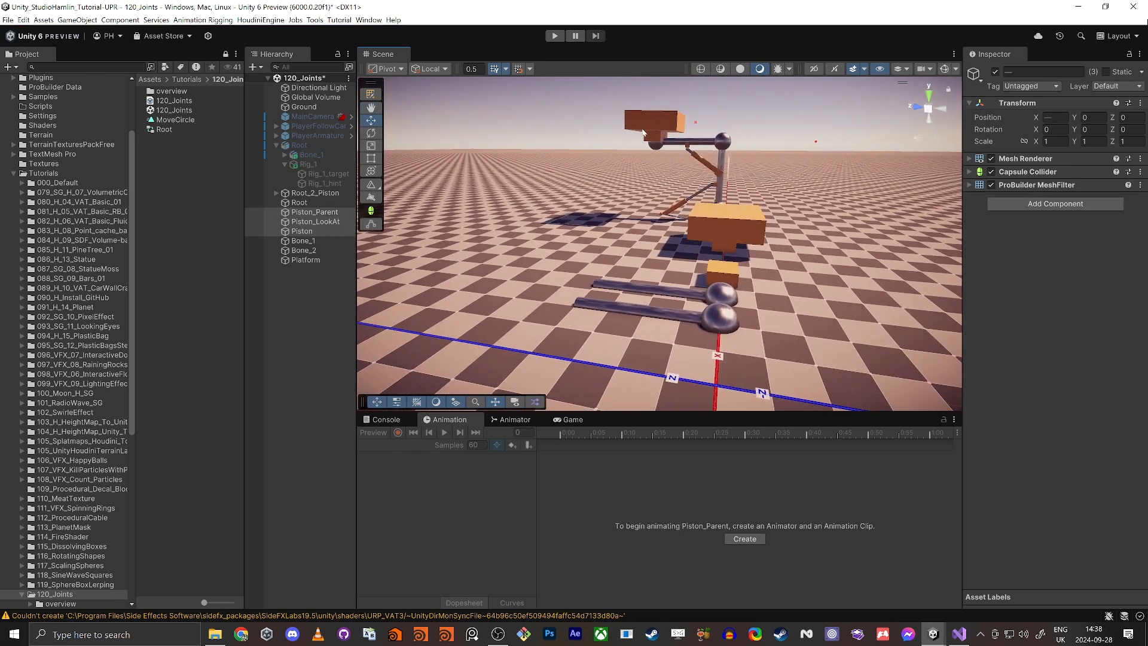
right_click_drag(713, 345, 581, 366)
key("s")
key("d")
Step: Set the Root cube's X position to 0
left_click(738, 264)
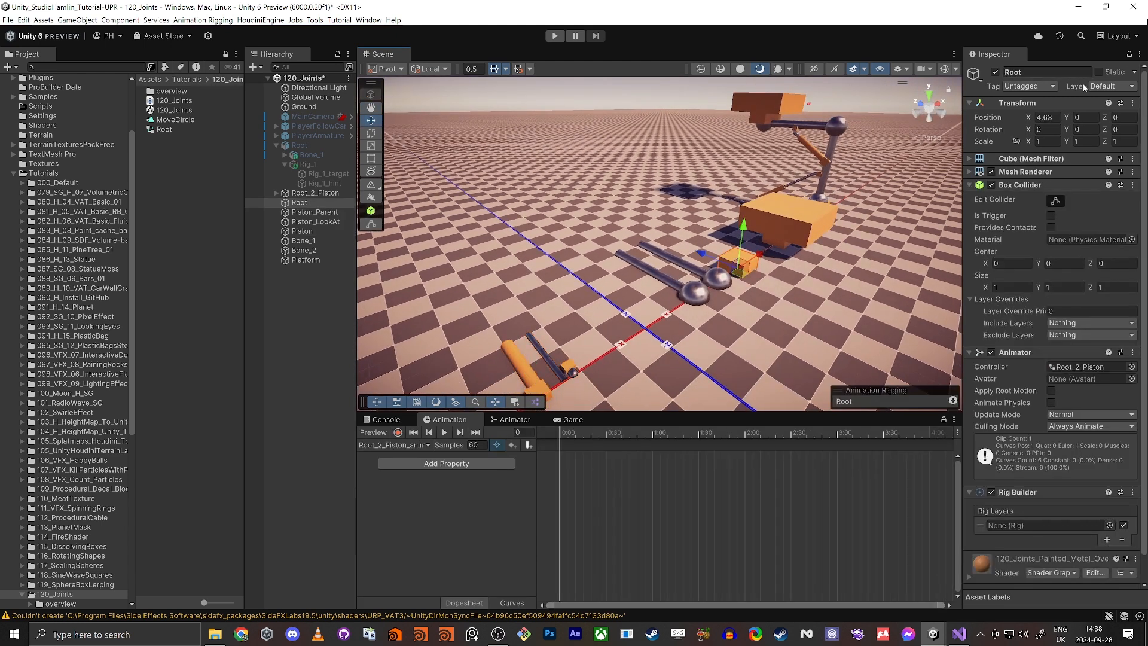
left_click(1047, 118)
type("0")
key("Tab")
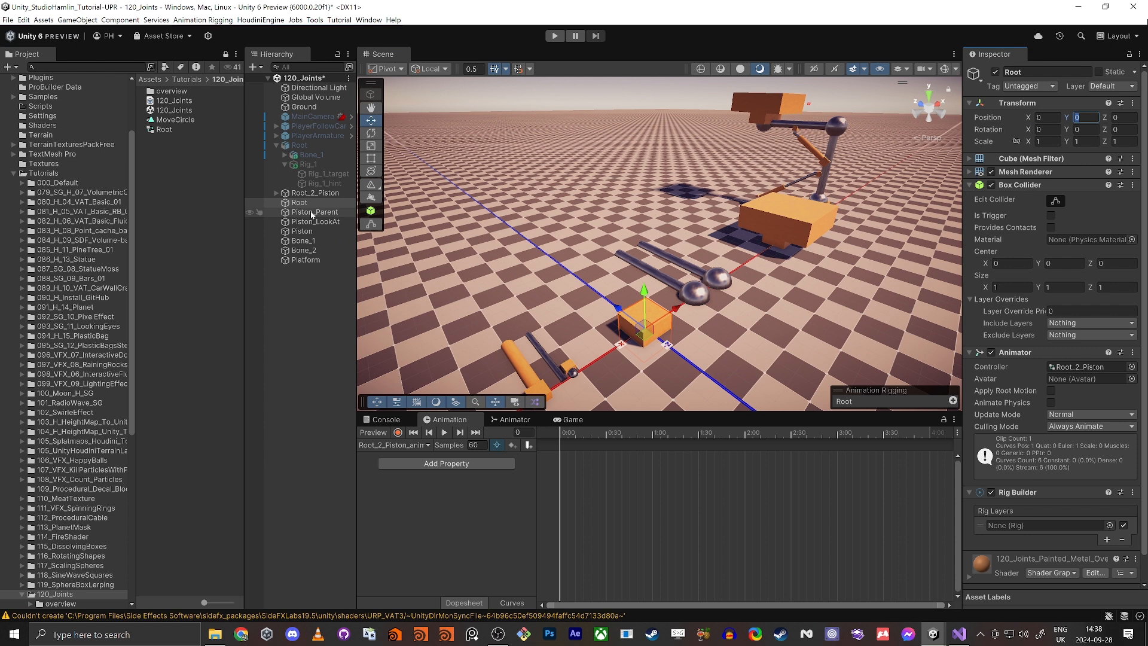
Step: Set the X position of Bone_1, Bone_2 and Platform together to 0
left_click(304, 241)
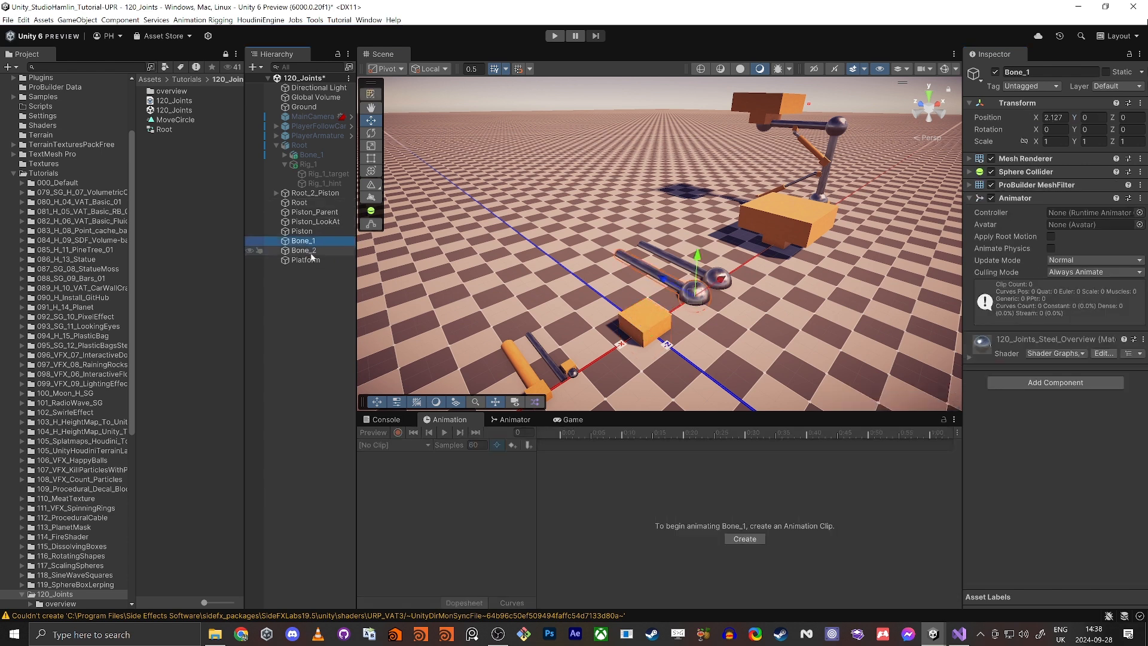
left_click(305, 260, "shift")
left_click(1053, 117)
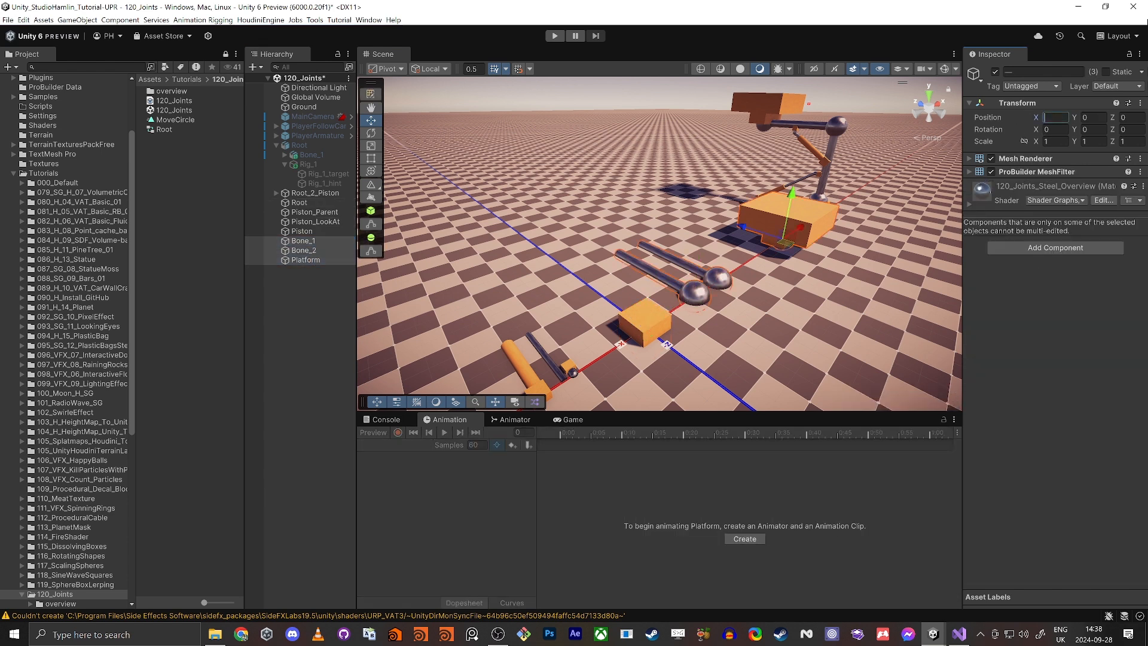
type("0")
Step: Turn on increment snapping and move the Platform away from the bones to Y 5 and Z 7.5
left_click(519, 70)
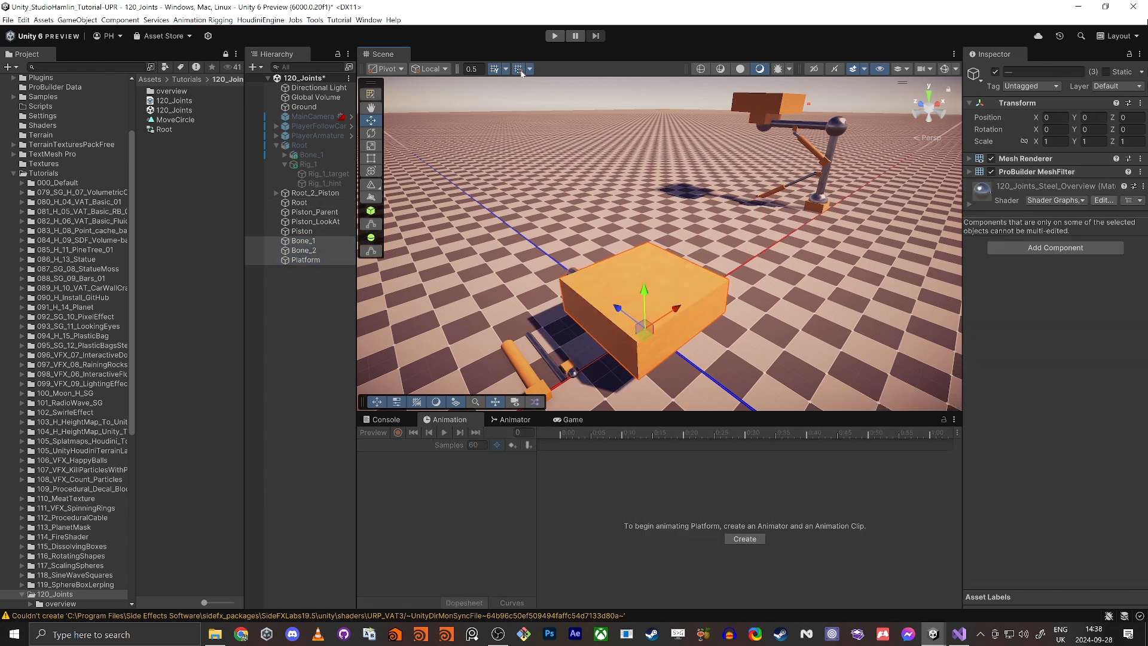
right_click_drag(407, 198, 445, 247)
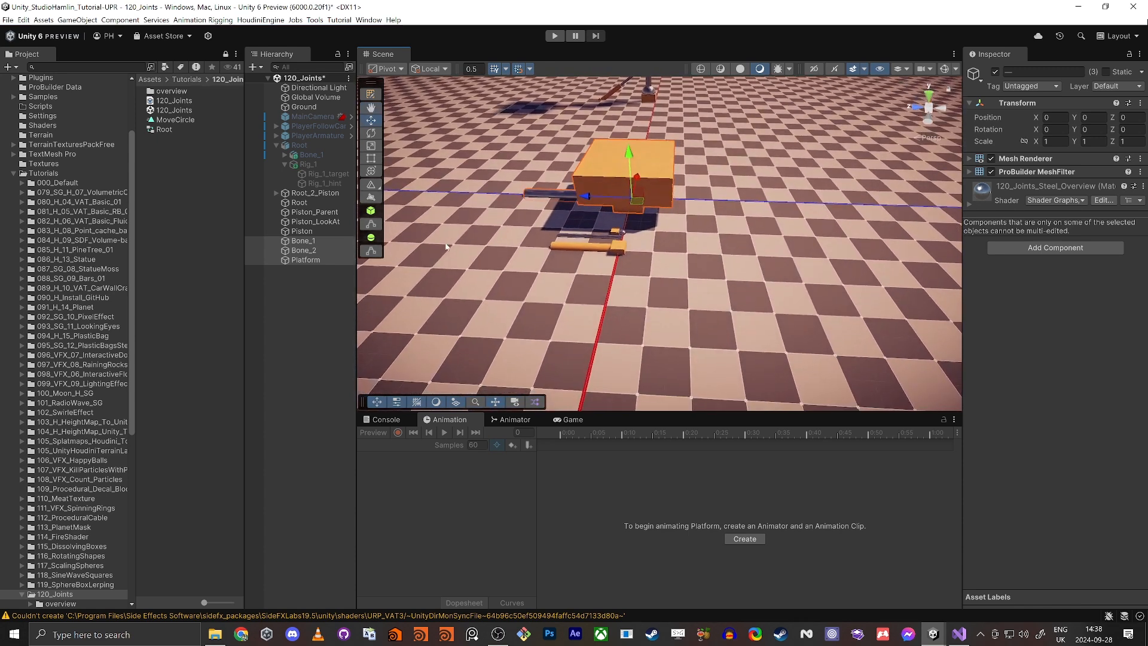
double_click(305, 260)
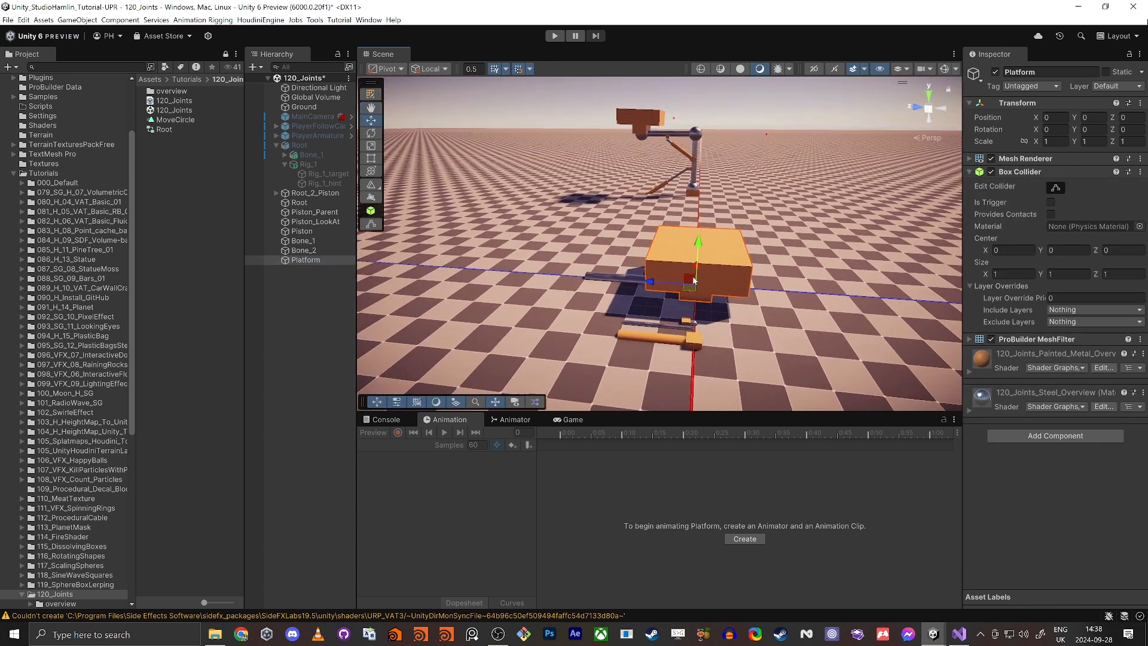
left_click_drag(693, 281, 573, 214)
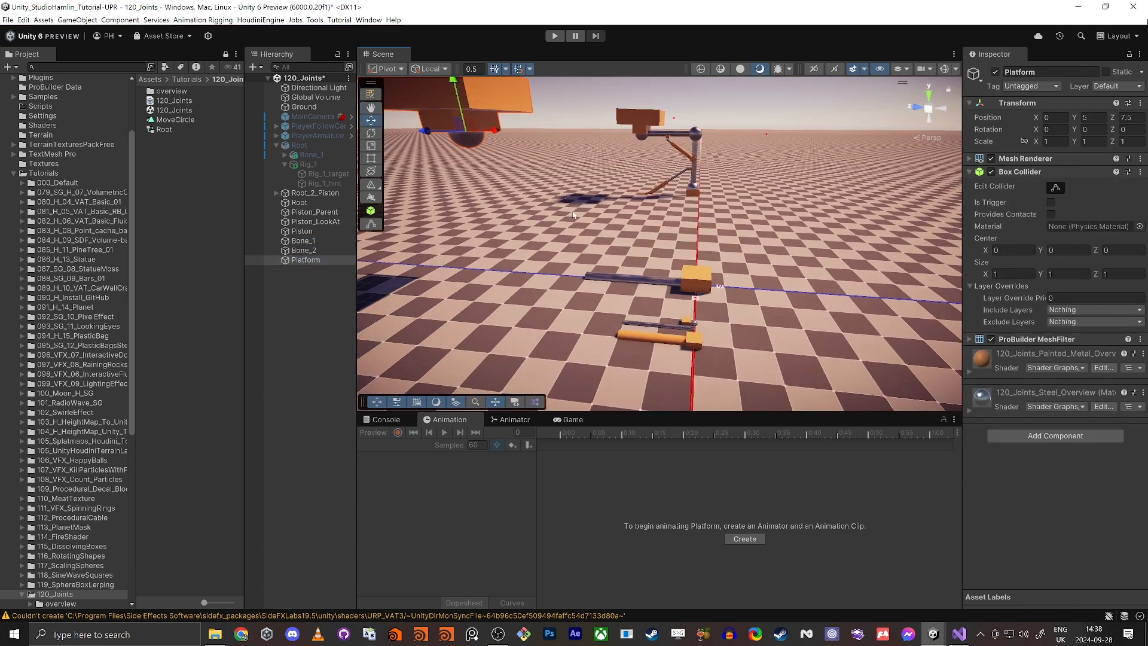
Step: Stand Bone_1 upright on the Root cube with an X rotation of -90 and a Y position of 0.5
left_click(702, 278)
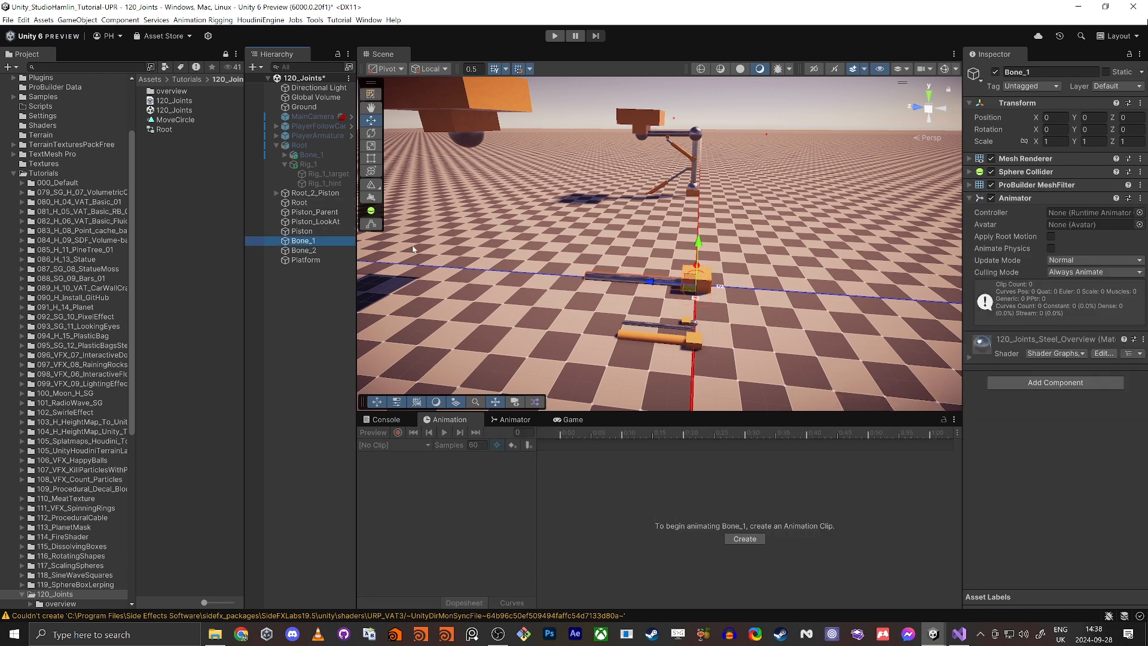
key("e")
left_click_drag(732, 256, 835, 270)
Step: Raise Bone_2 to Y 4.5 so its ball sits at the upper end of Bone_1
key("w")
left_click_drag(698, 246, 706, 107)
left_click(682, 280)
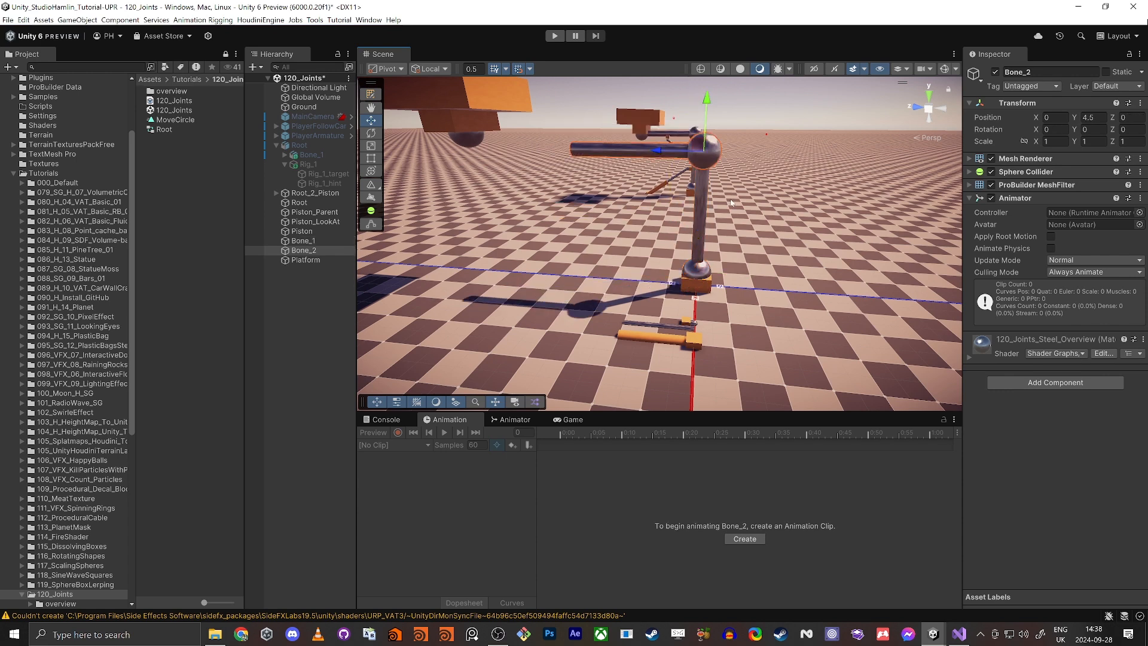
key("w")
right_click_drag(712, 194, 745, 242)
key("s")
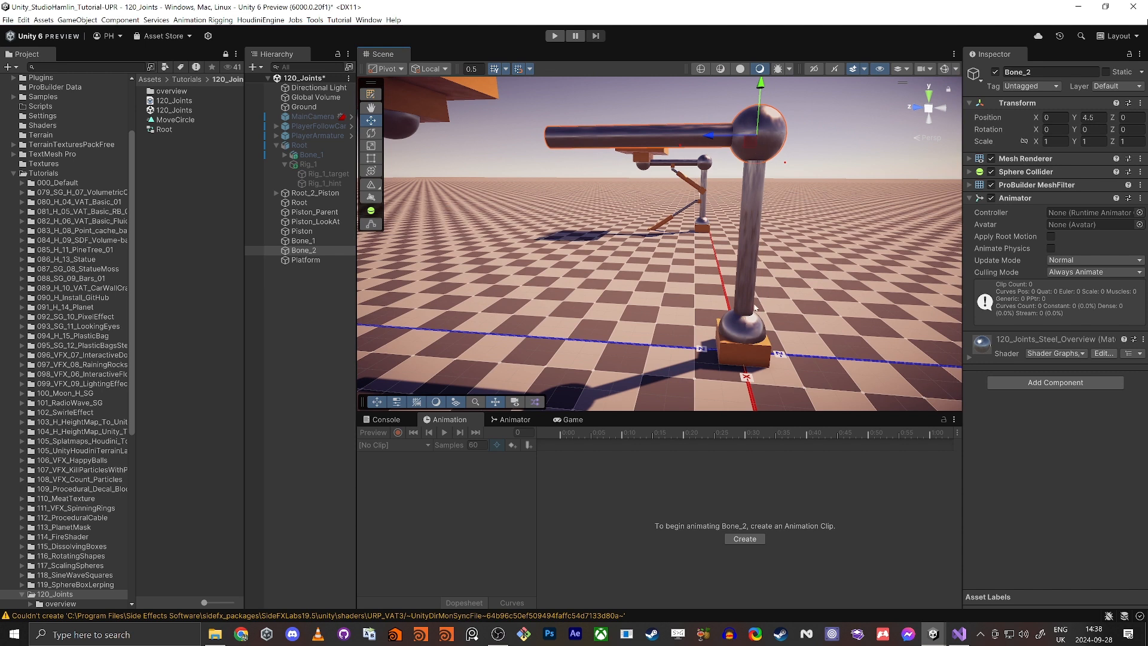
right_click_drag(767, 167, 627, 191)
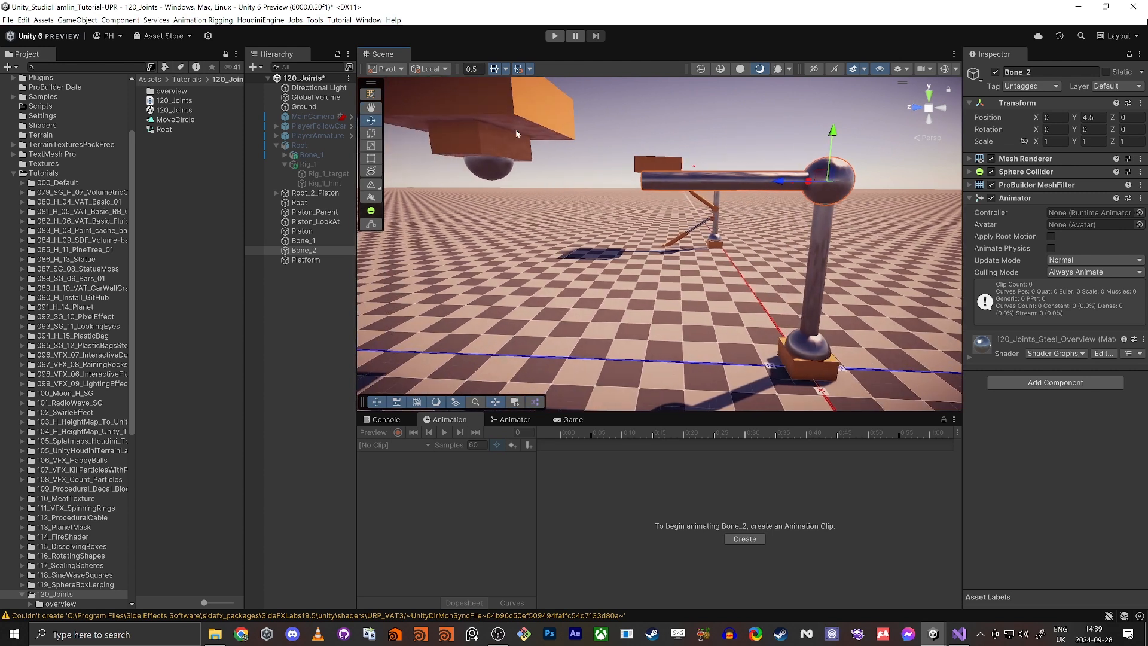
Step: Move the Platform to Y 4.5 and Z 4 so its ball joint meets the free end of Bone_2
left_click(494, 148)
left_click_drag(493, 173, 647, 178)
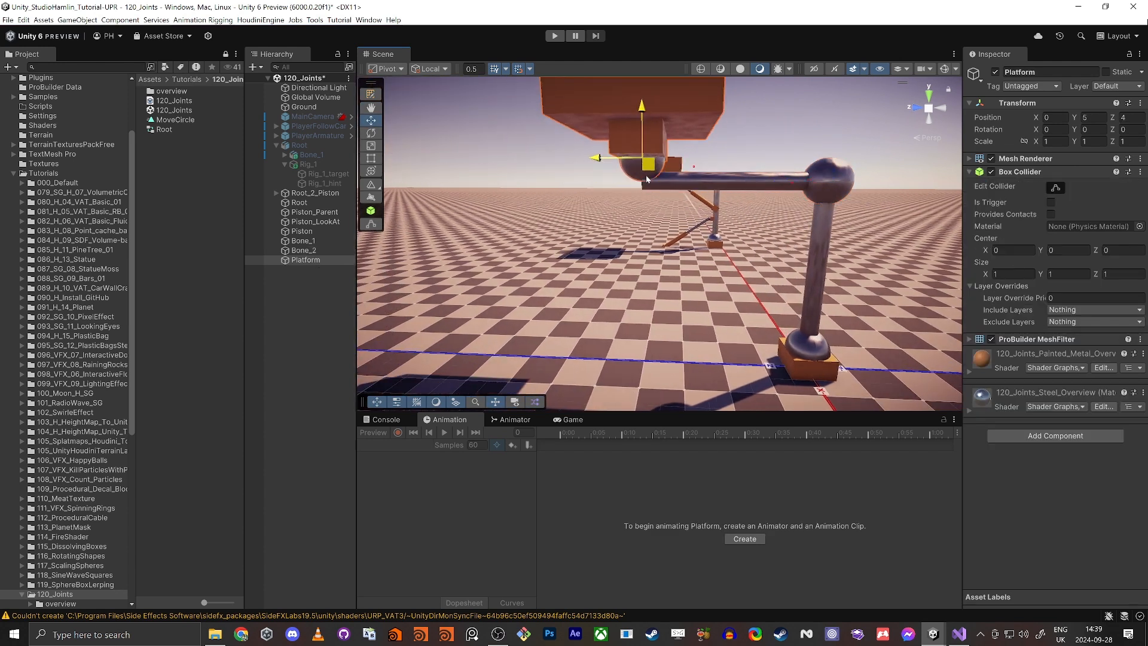
left_click_drag(636, 112, 611, 135)
Step: Rotate the Platform to 90 degrees about X around its ball joint, undoing the trial rotations
key("e")
key("ctrl+z")
key("ctrl+z")
left_click_drag(676, 223, 650, 221, "alt")
key("d")
right_click_drag(650, 221, 647, 222)
key("e")
left_click_drag(639, 202, 373, 146)
key("ctrl+z")
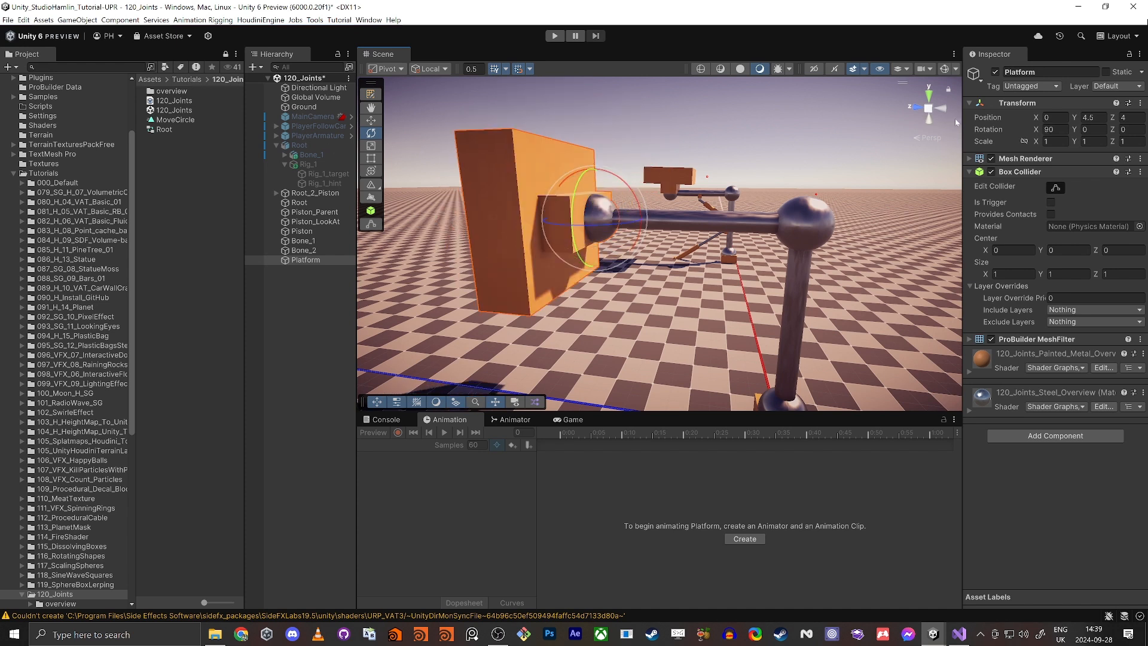
right_click_drag(655, 265, 535, 273)
key("s")
key("w")
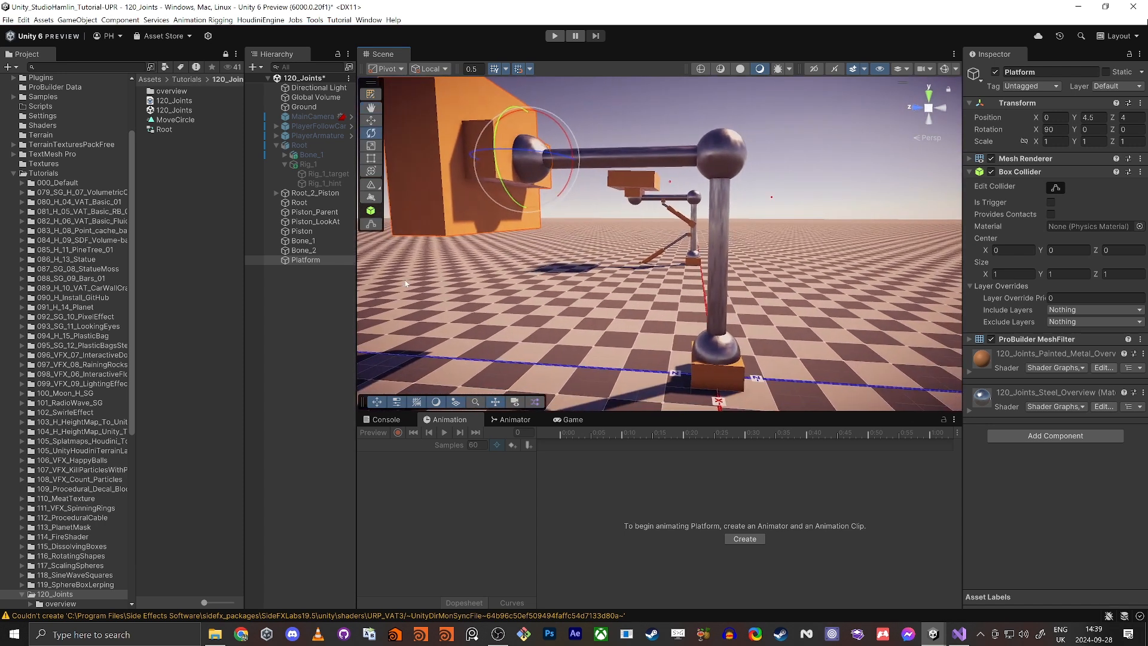
Step: Collapse the inactive Root and build the active hierarchy: Bone_1 under Root, Bone_2 under Bone_1, Platform under Bone_2
left_click(289, 345)
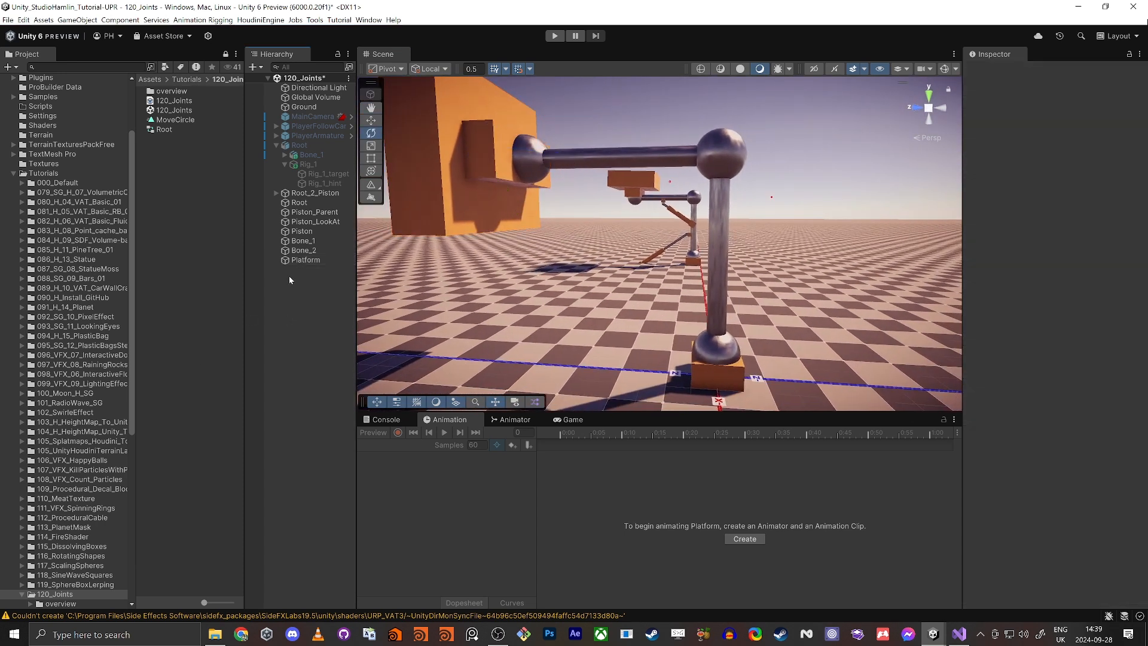
left_click(276, 145)
left_click(303, 166)
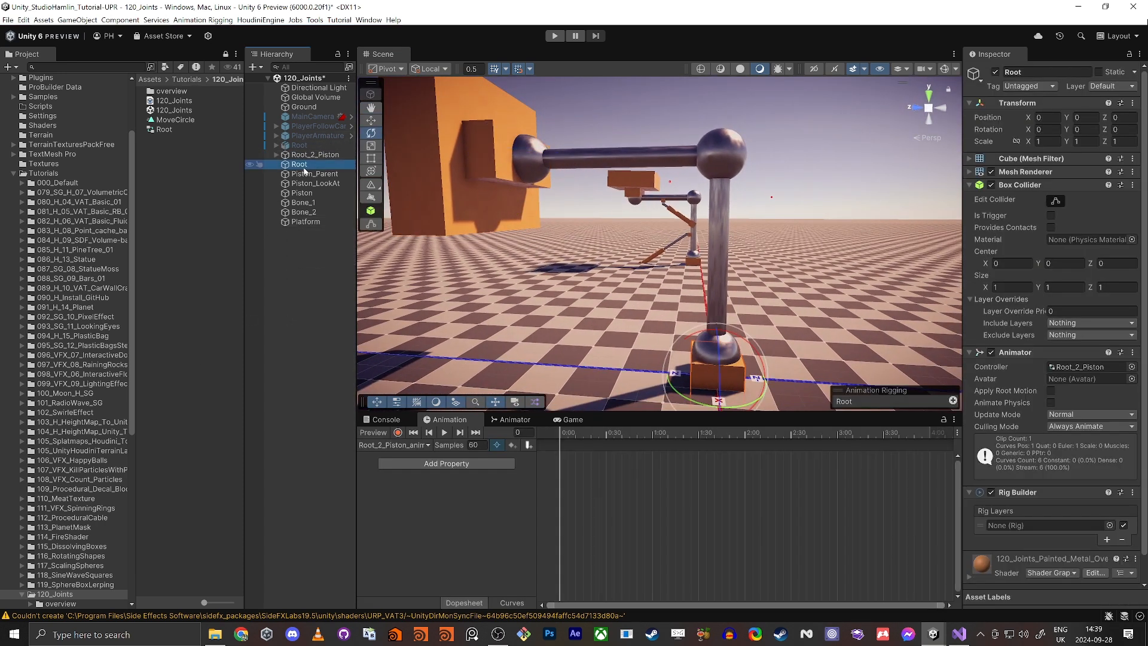
left_click_drag(303, 204, 304, 165)
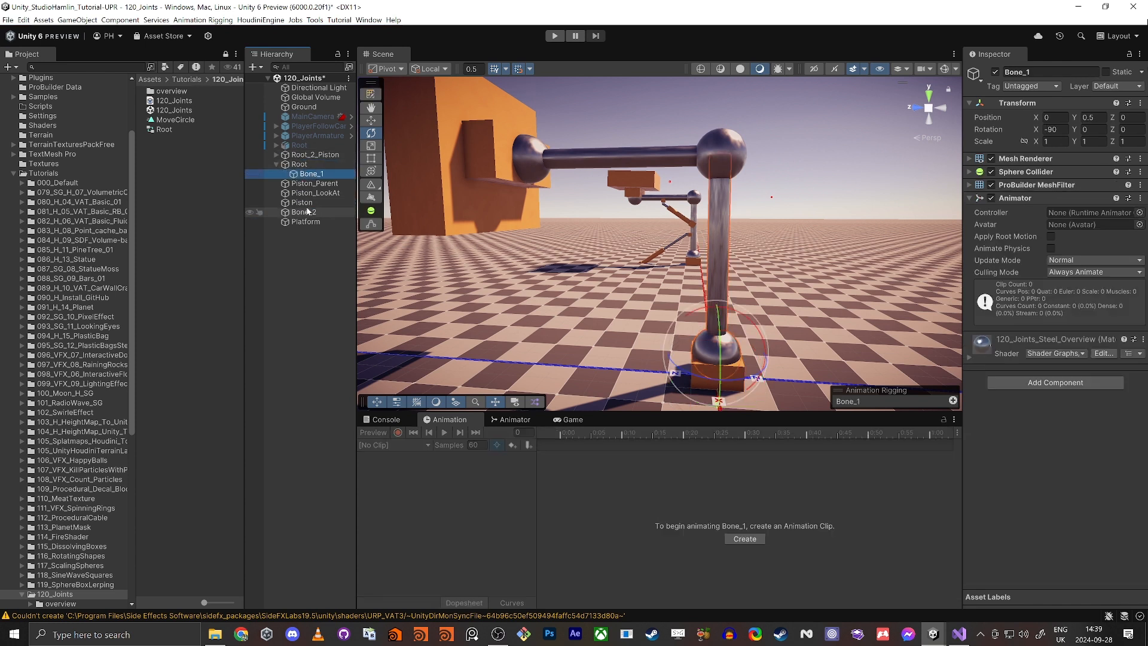
left_click_drag(305, 211, 332, 184)
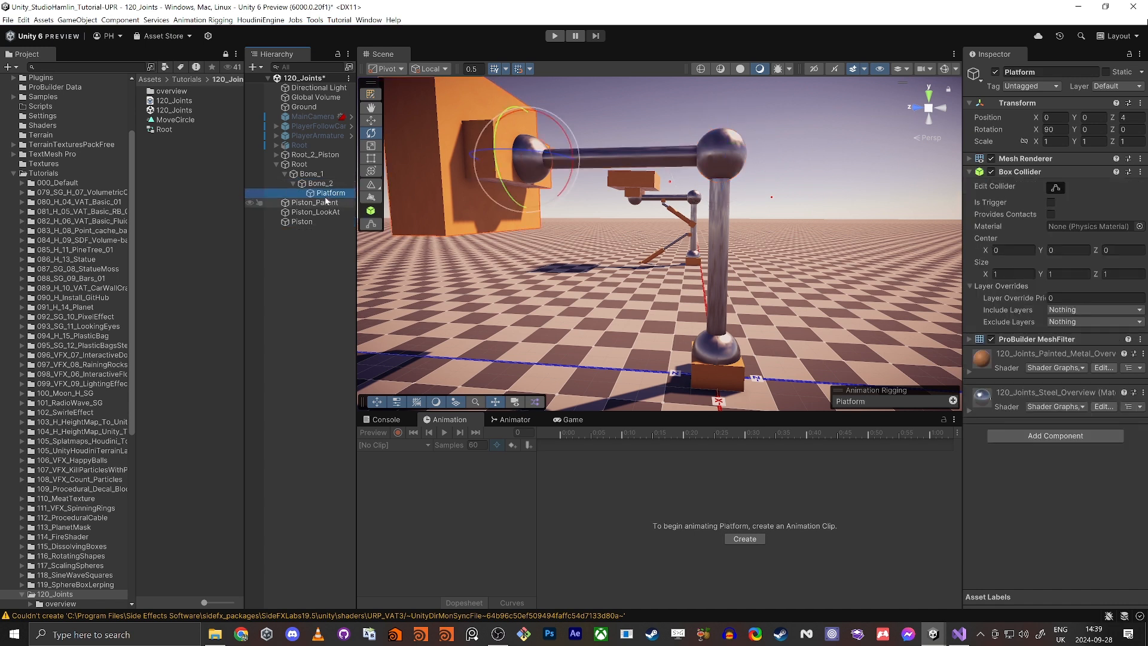
Step: Remove the Rig Builder and Animator components from the Root object
left_click(297, 164)
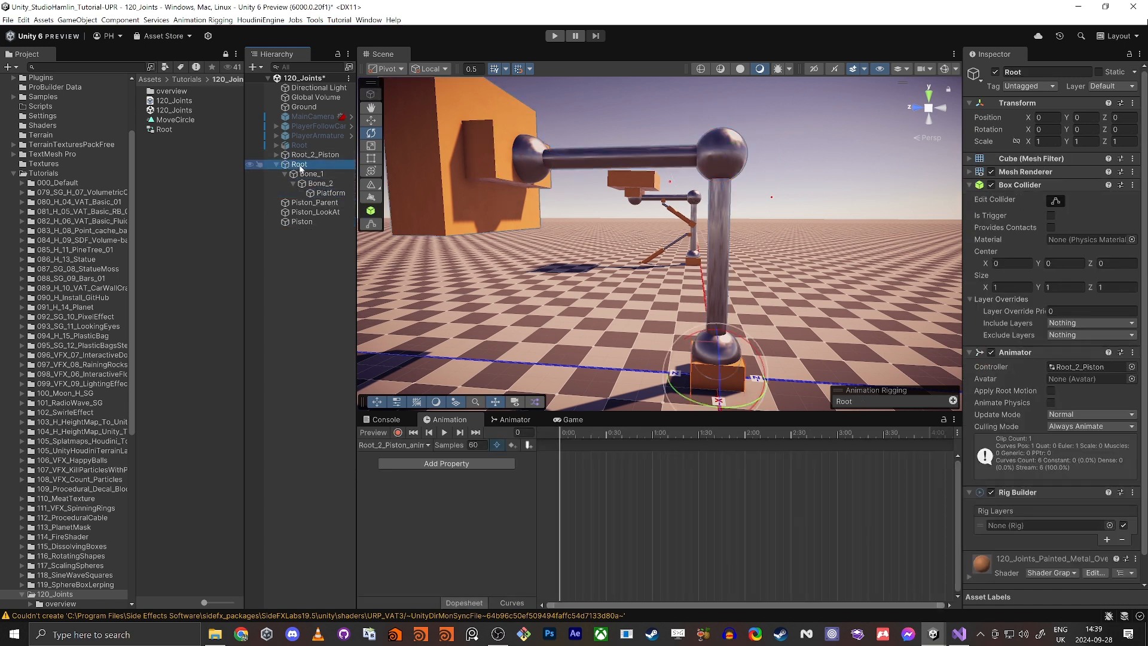
right_click(1005, 354)
left_click(1038, 398)
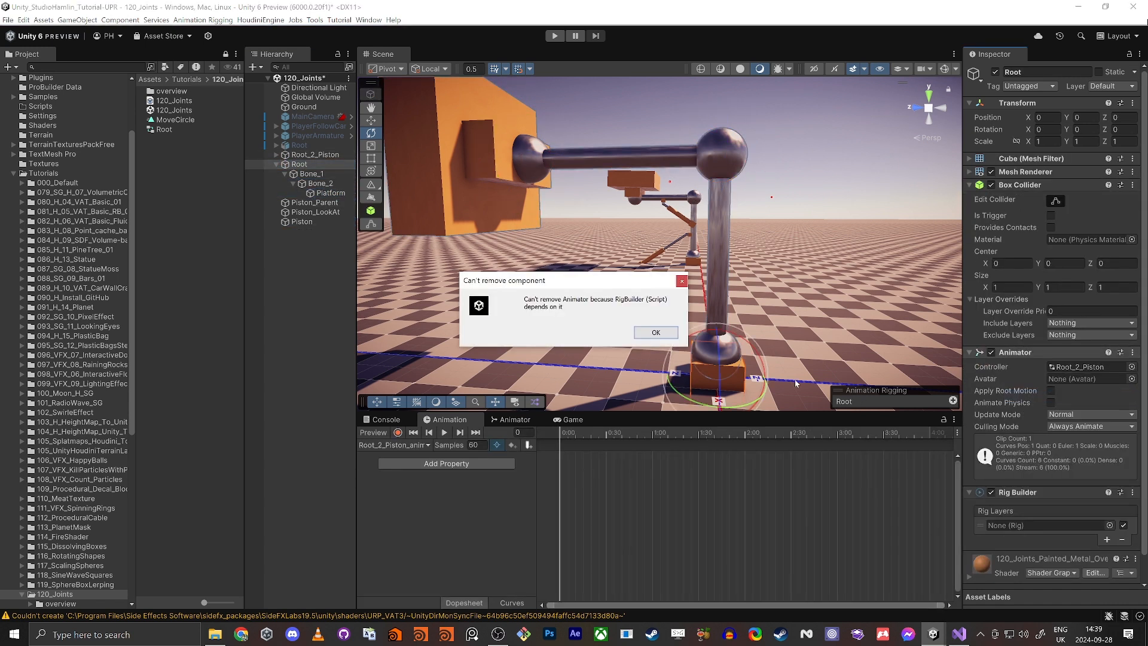
left_click(652, 334)
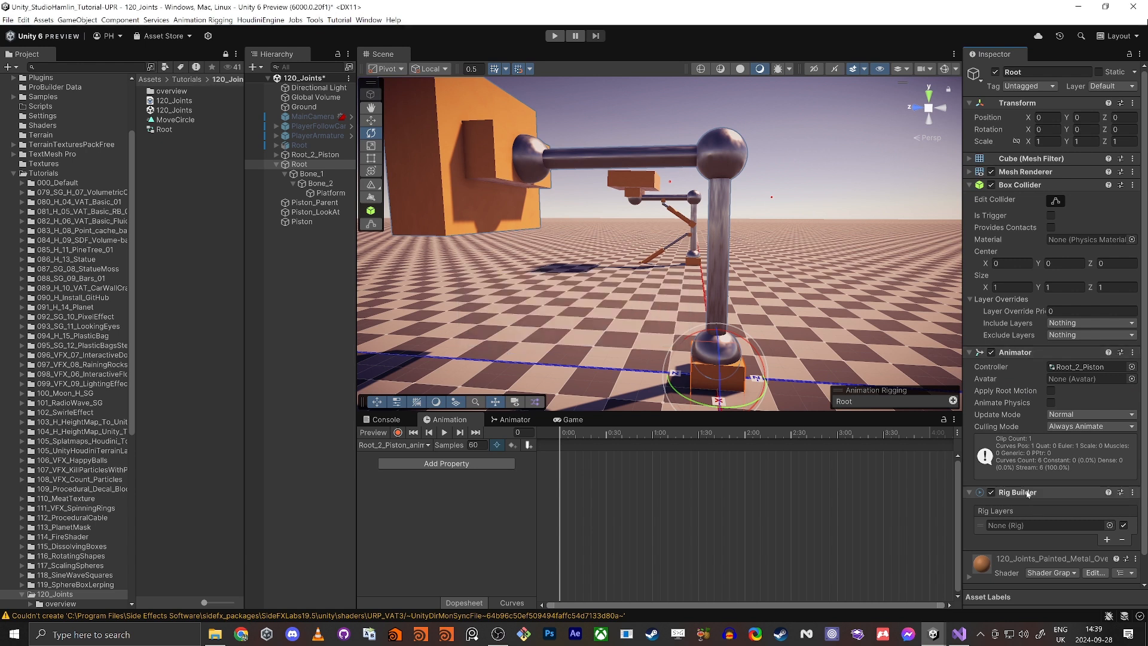
right_click(1019, 493)
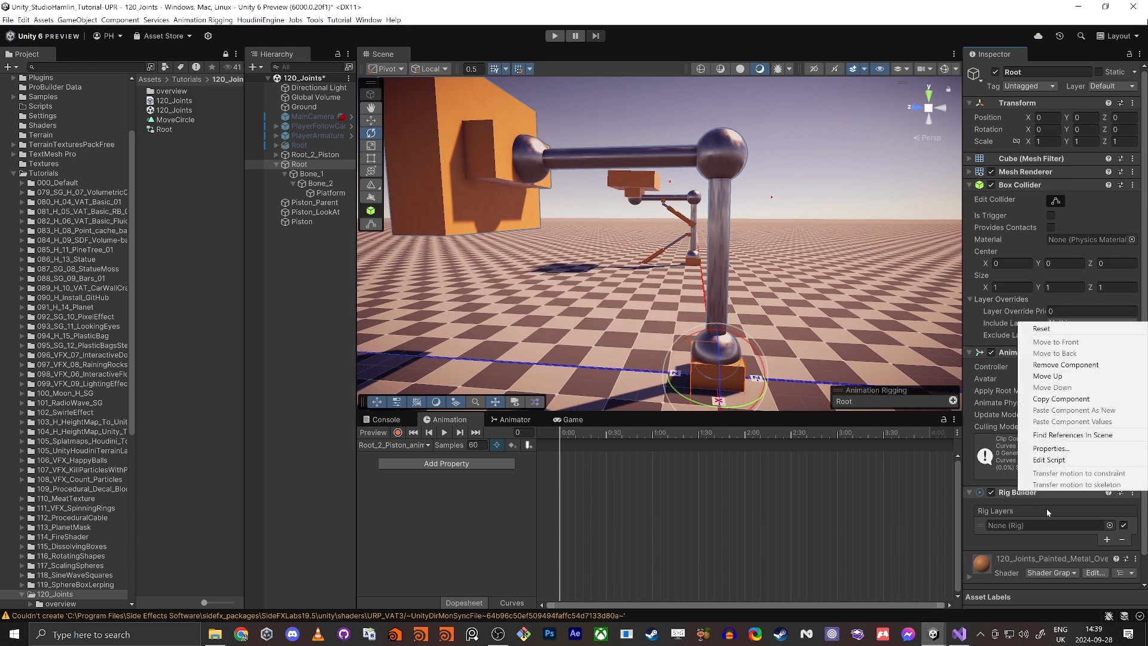
left_click(1066, 364)
right_click(1032, 351)
left_click(1063, 396)
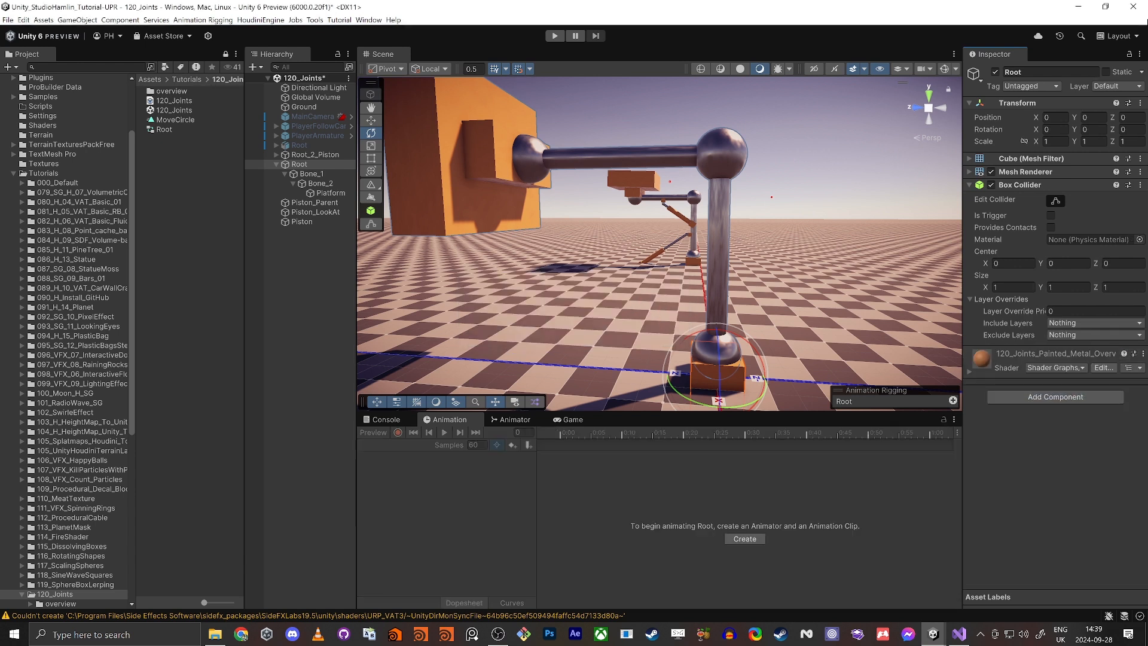
Step: Add a Rig Builder component to the Root object and collapse its Box Collider settings
left_click(1072, 398)
type("rig build")
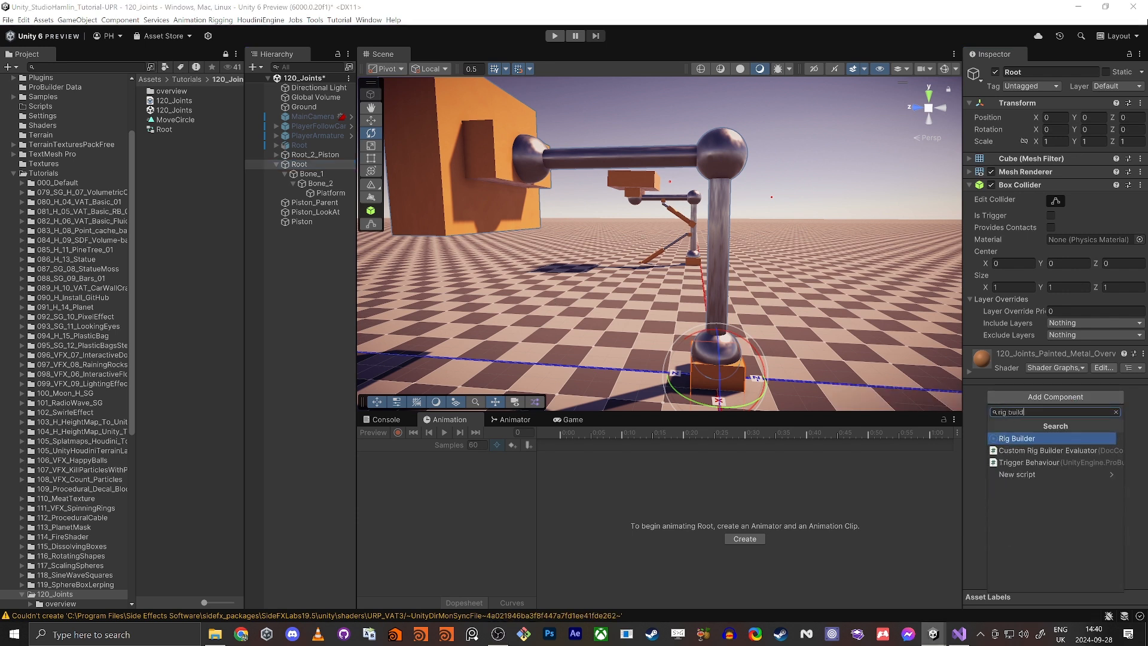
left_click(1017, 439)
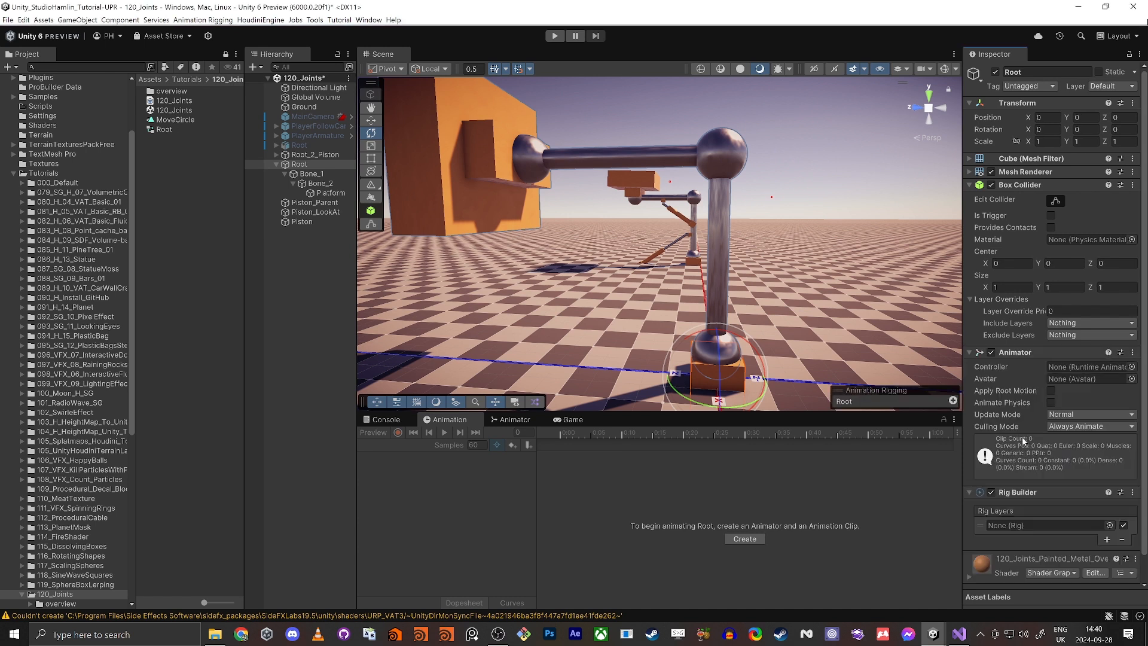
left_click(970, 185)
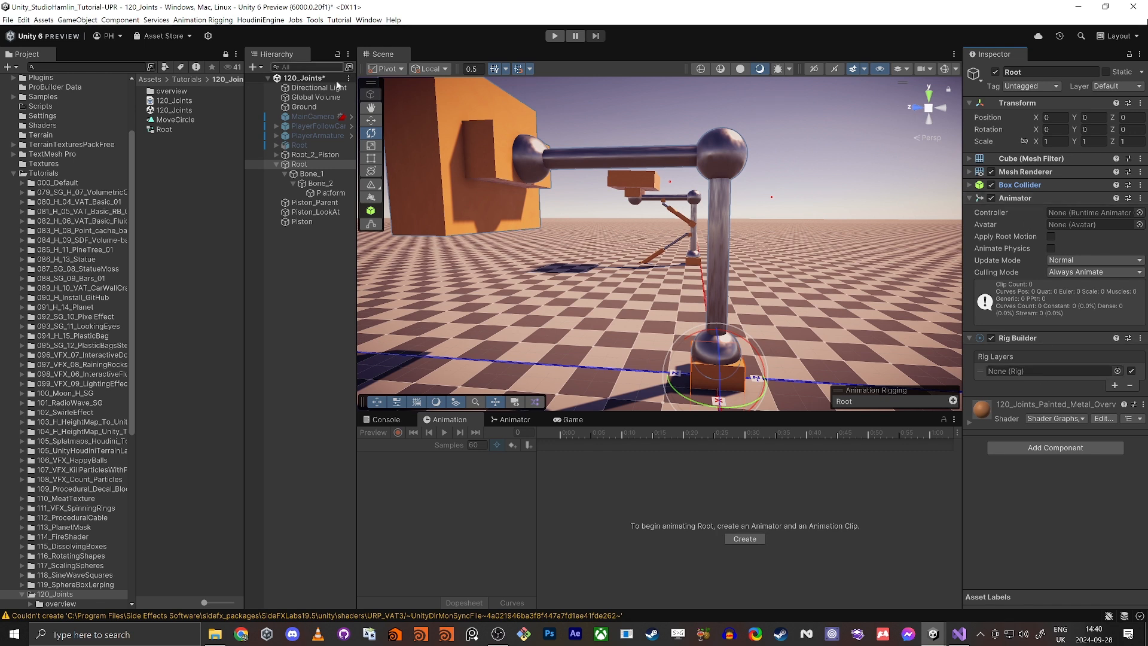
Step: Create an empty child object named Rig under the active Root object
left_click(298, 164)
right_click(298, 166)
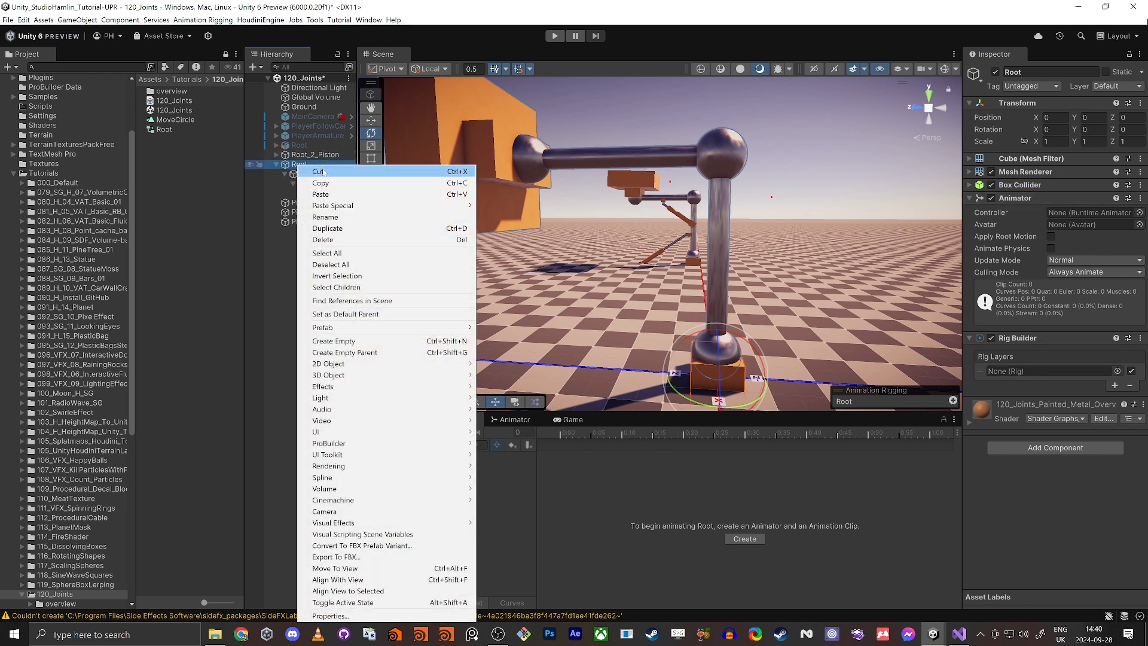
left_click(352, 340)
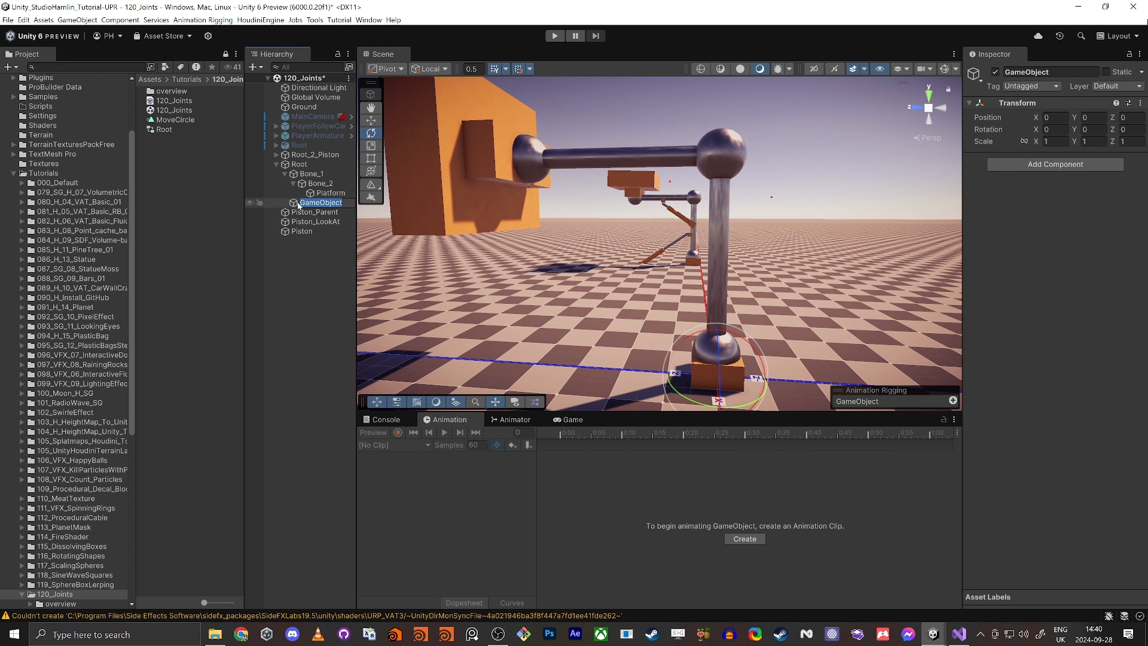
type("Rig")
key("Return")
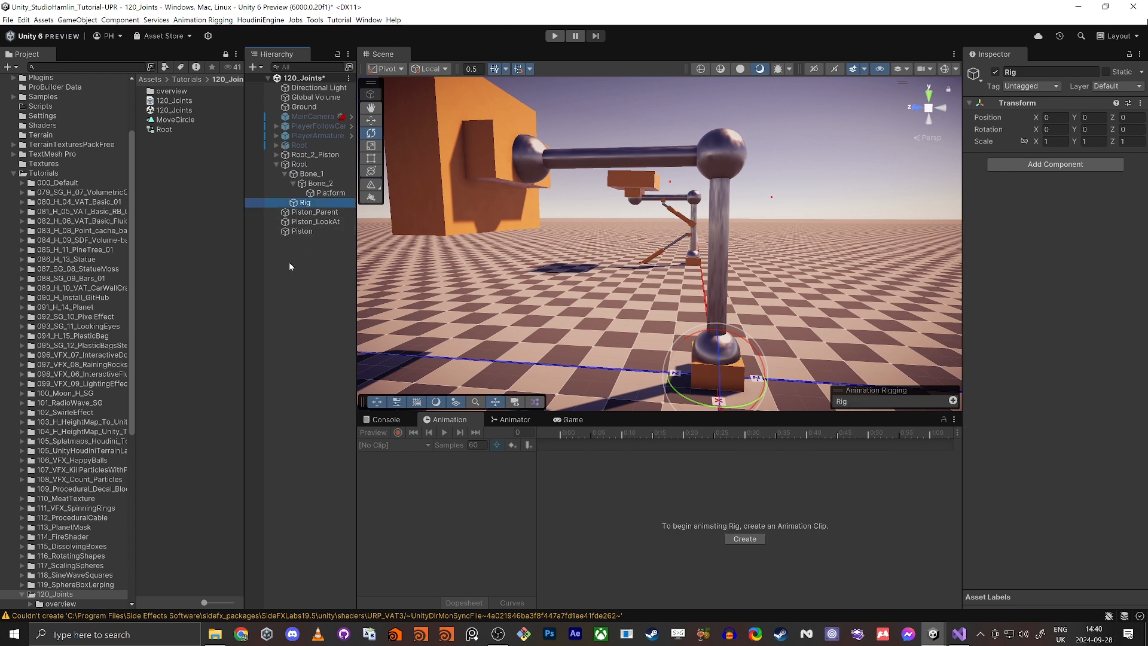
left_click(299, 163)
left_click(1115, 386)
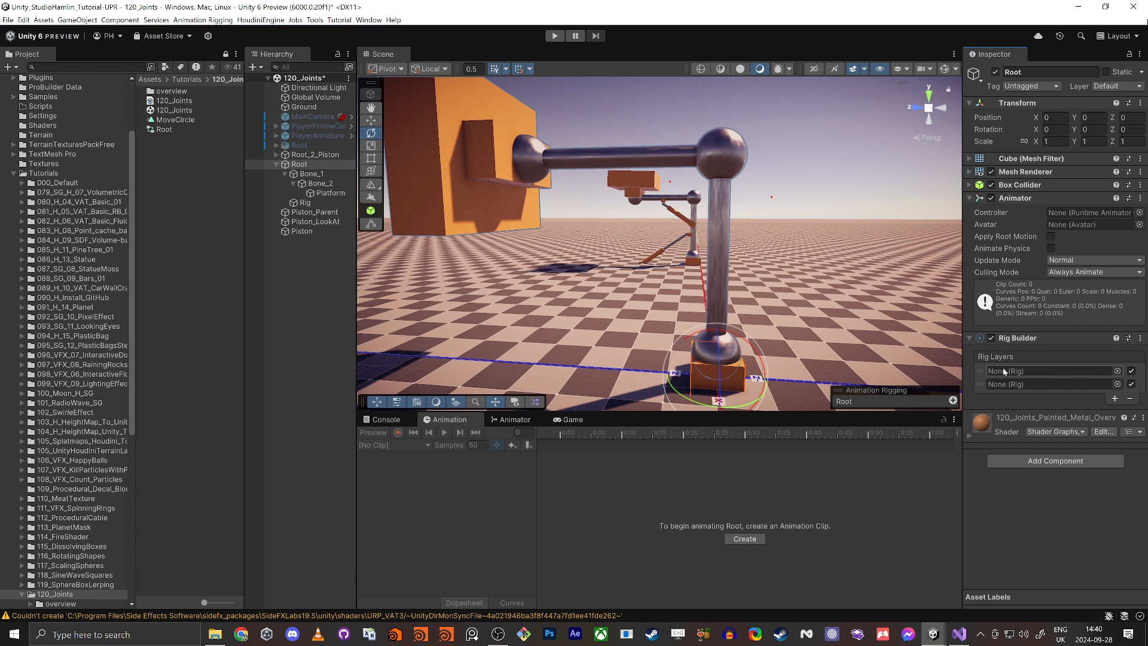
left_click(1128, 399)
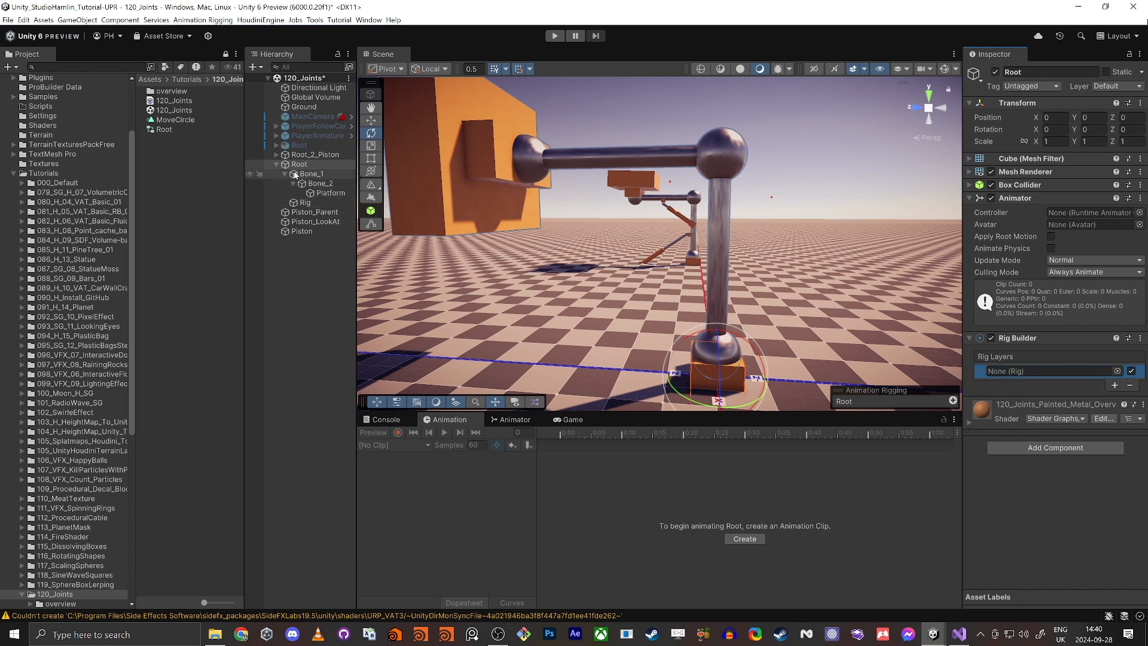
Step: Add a Rig component to the Rig object
left_click(304, 203)
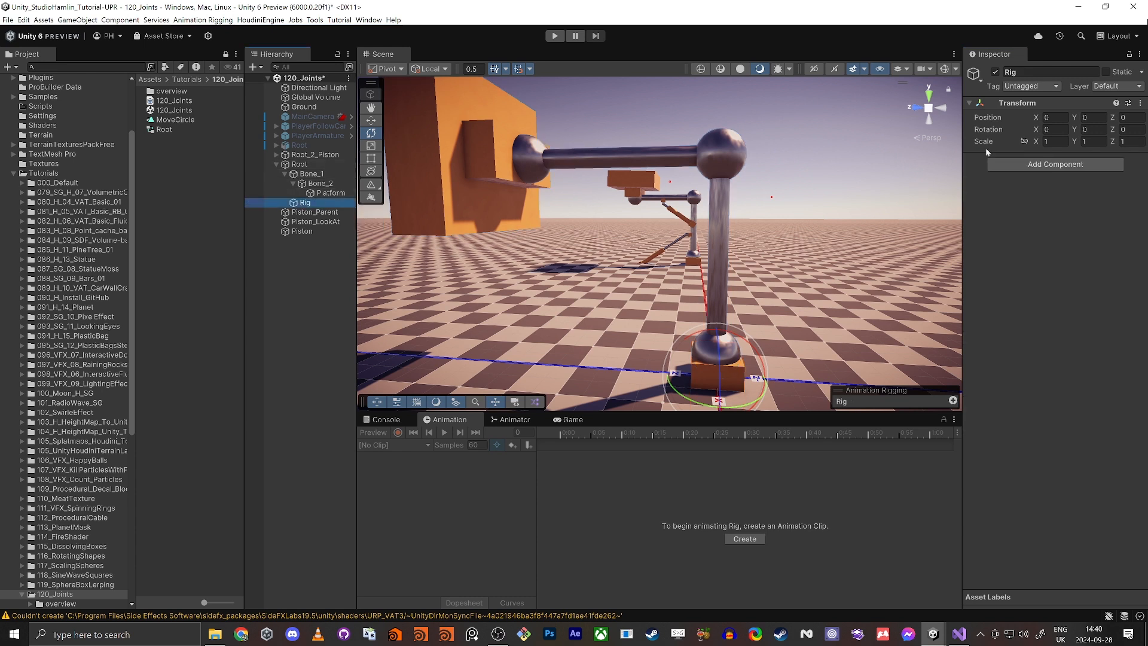
left_click(1057, 163)
type("rig")
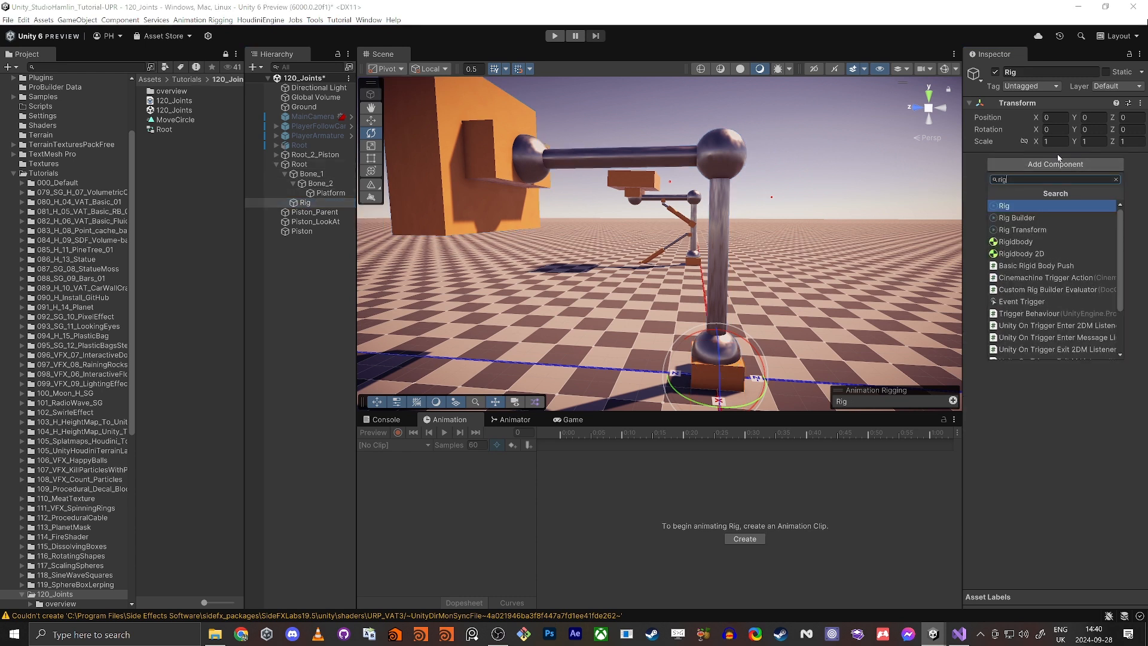
key("Return")
Step: Add a Two Bone IK Constraint to the Rig object and assign Rig to the empty rig layer of Root's Rig Builder
left_click(1040, 223)
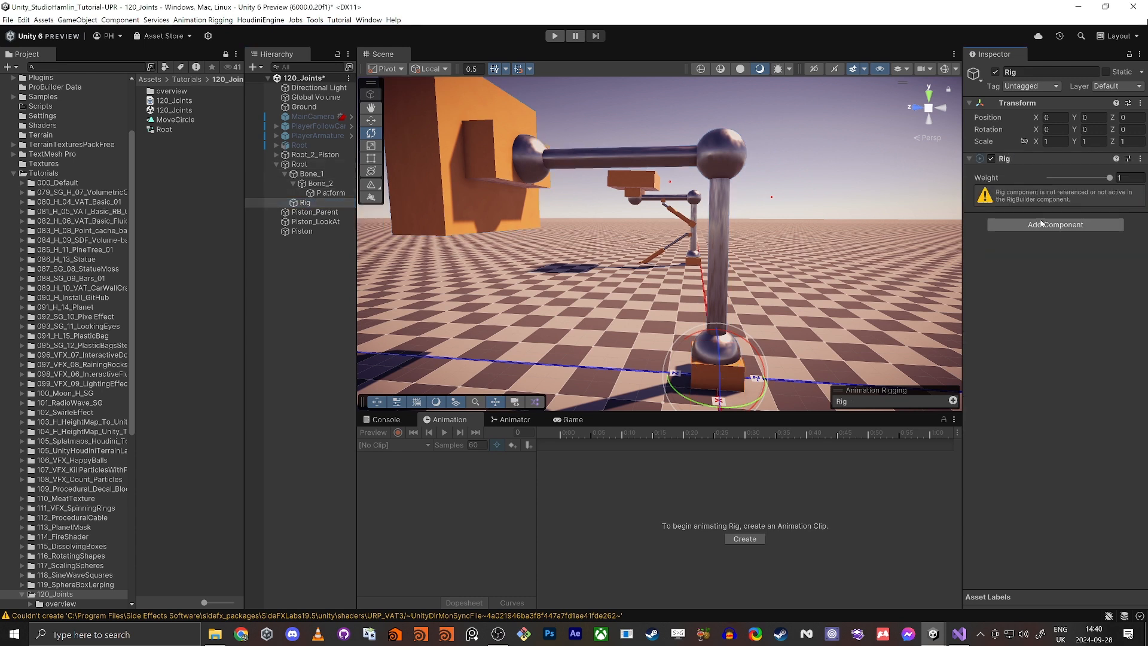
type("two")
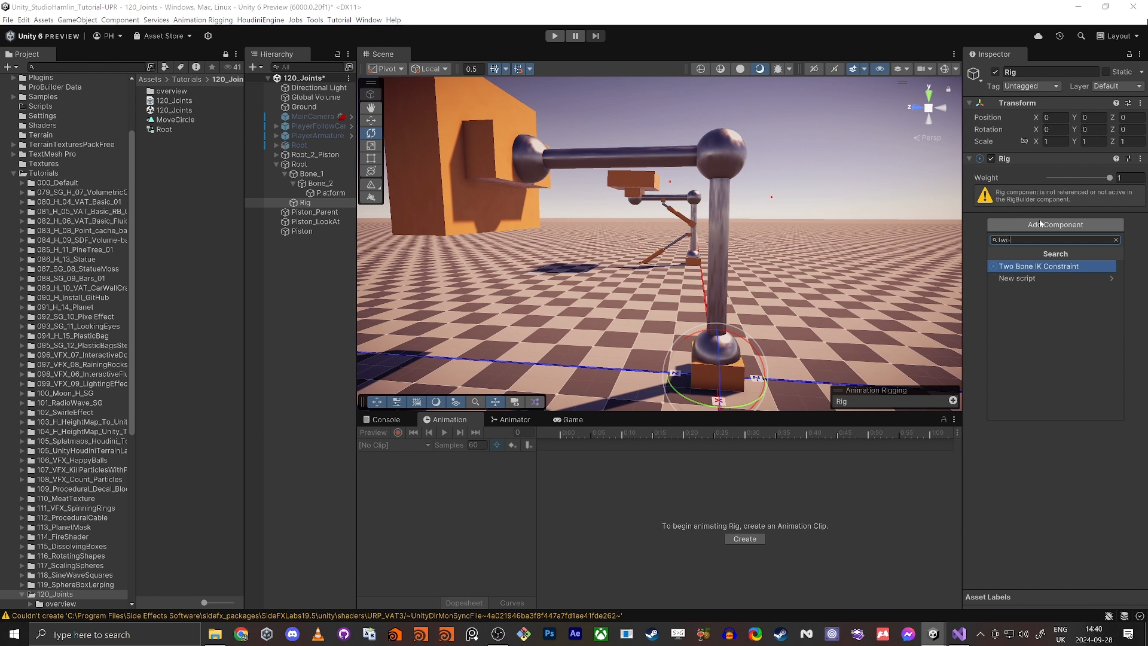
key("Return")
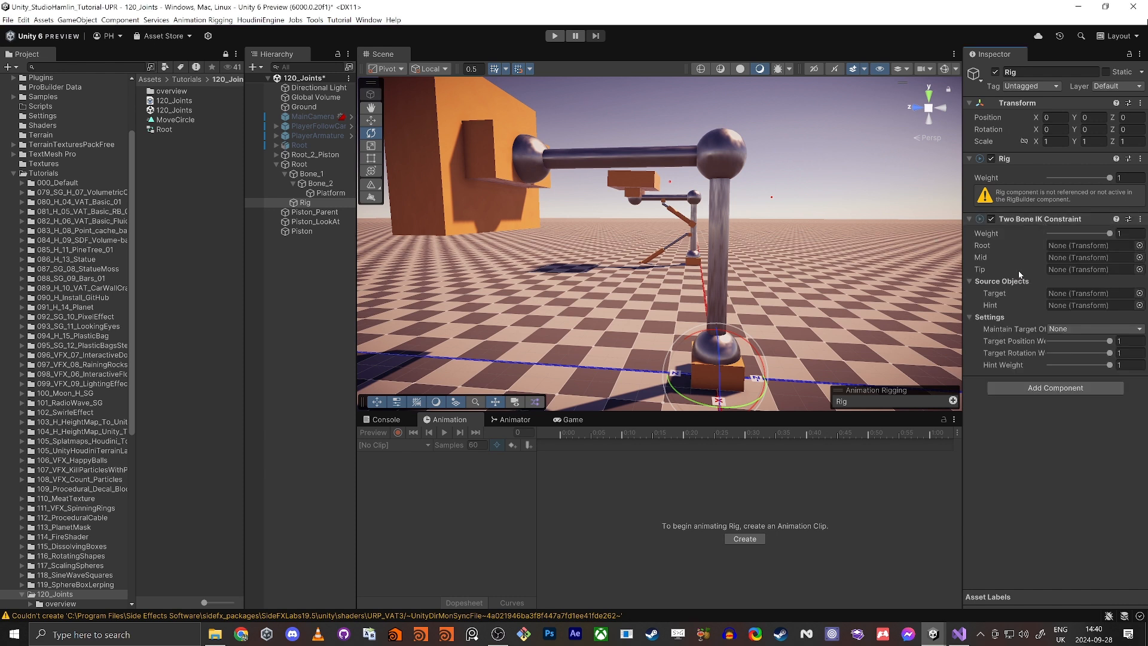
left_click(299, 164)
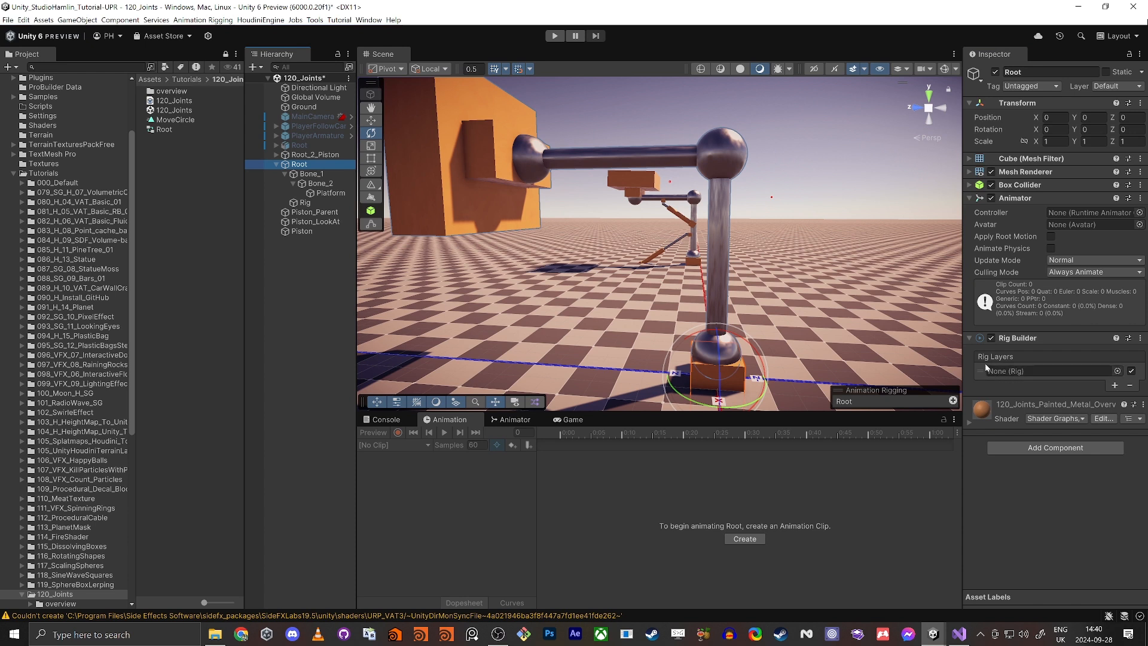
left_click_drag(305, 202, 1028, 369)
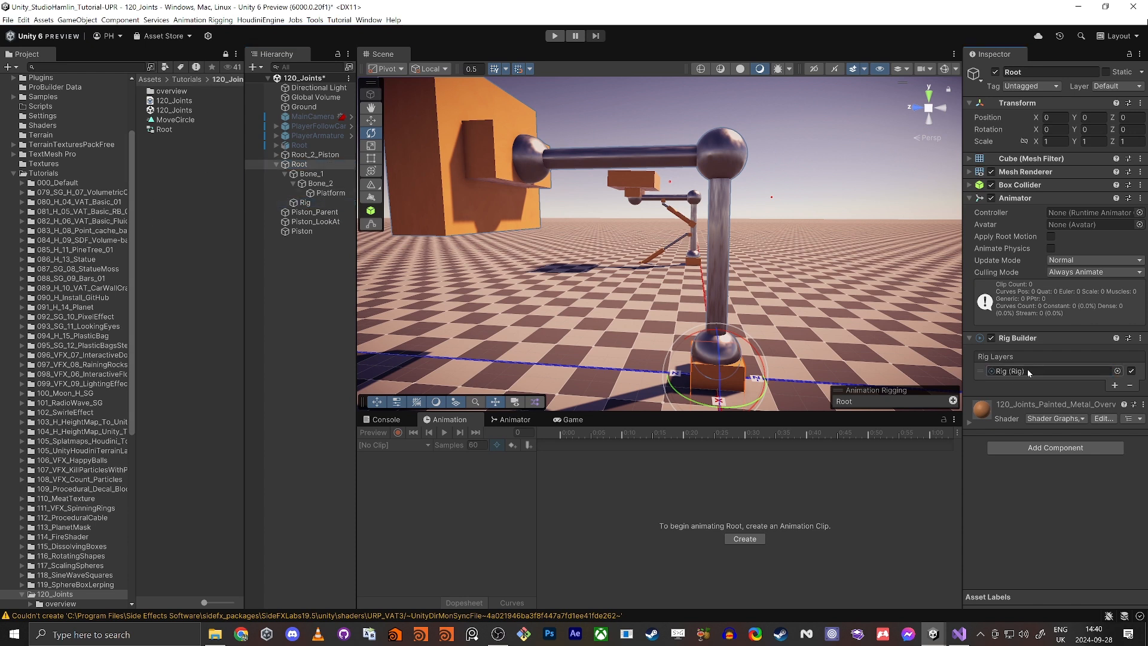
Step: Assign Platform as the Tip of Rig's Two Bone IK Constraint and run Auto Setup from Tip Transform
left_click(305, 202)
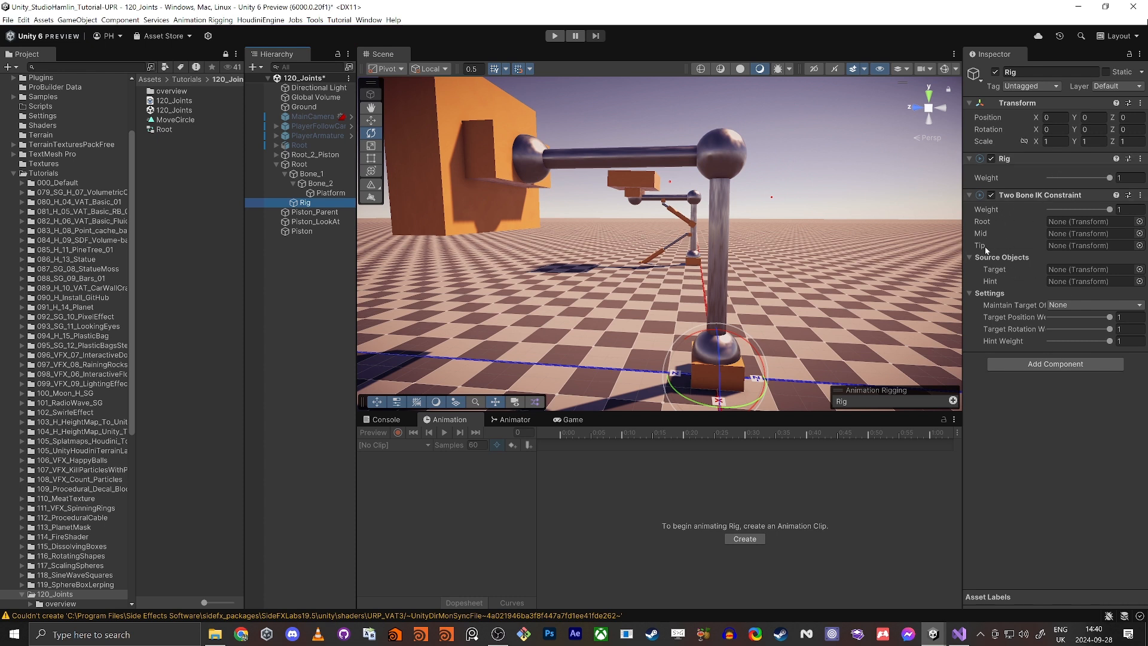
left_click(323, 193)
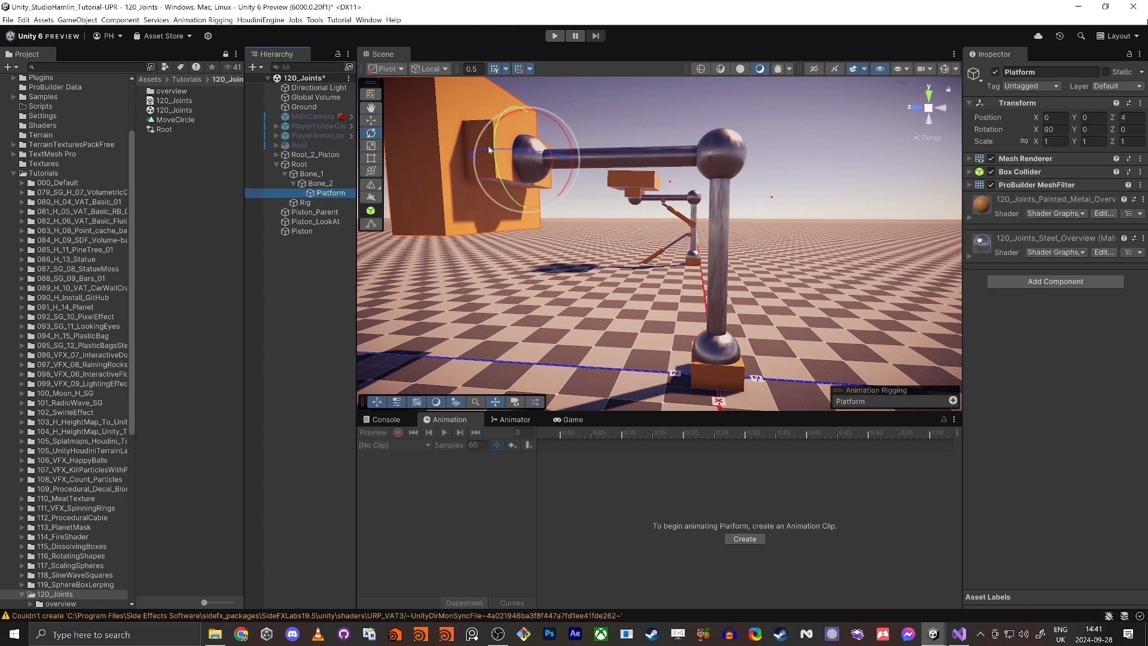
left_click(305, 202)
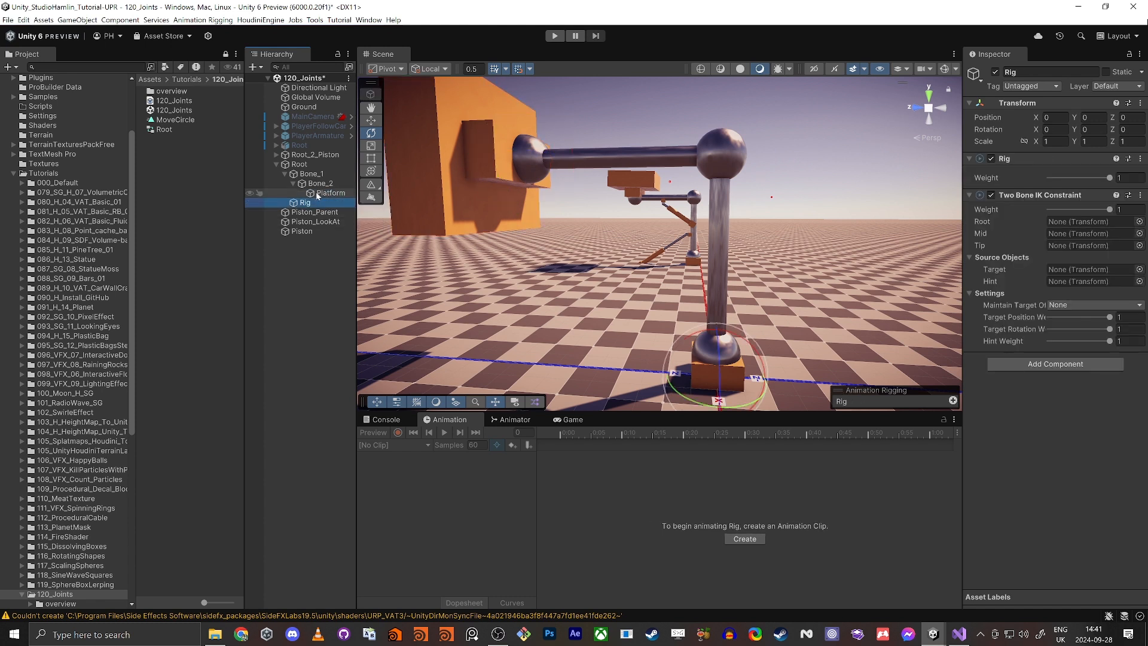
left_click_drag(955, 279, 1096, 251)
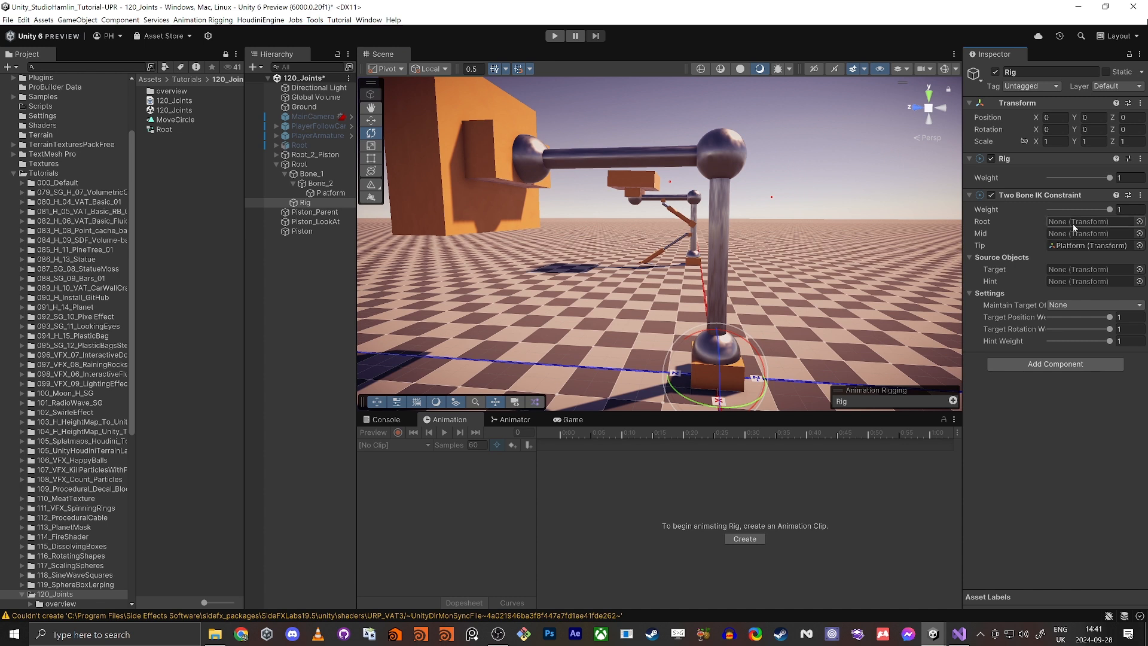
left_click(1140, 196)
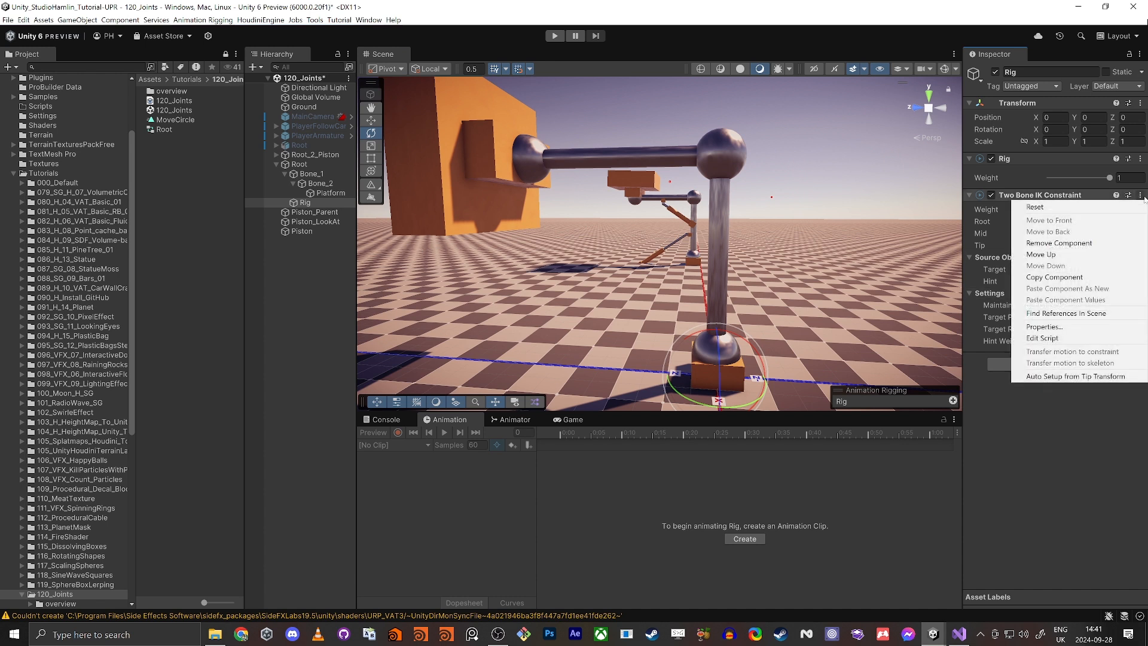
left_click(1084, 377)
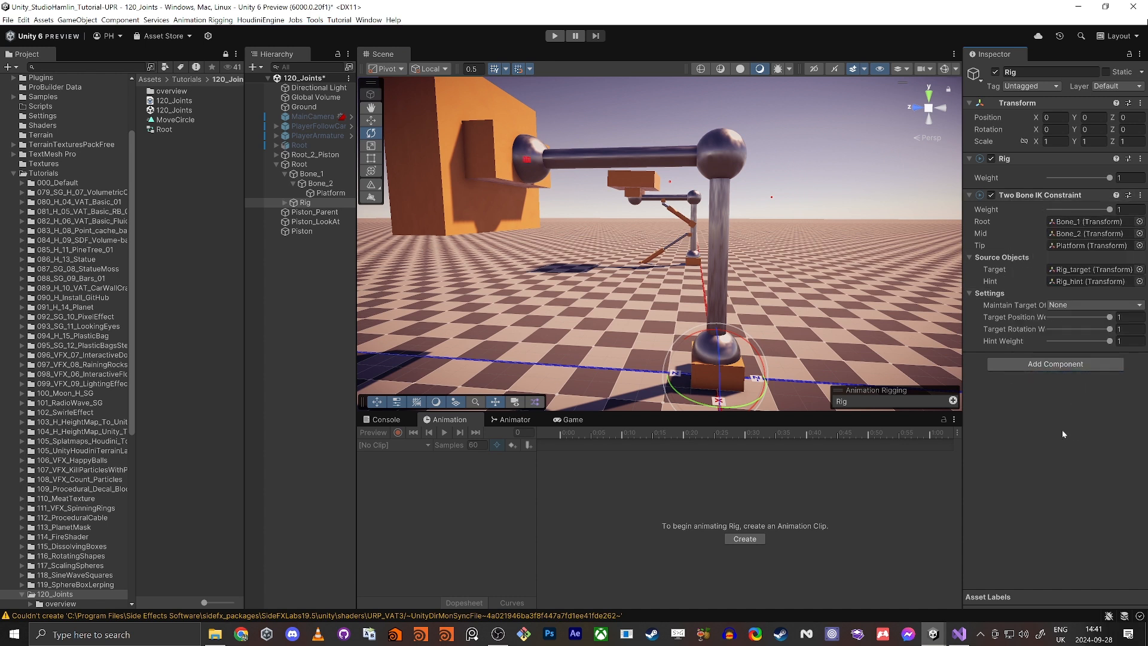
Step: Check which hierarchy objects the constraint references as Root, Mid, Tip, Target and Hint
left_click(1065, 222)
left_click(1065, 234)
left_click(1069, 246)
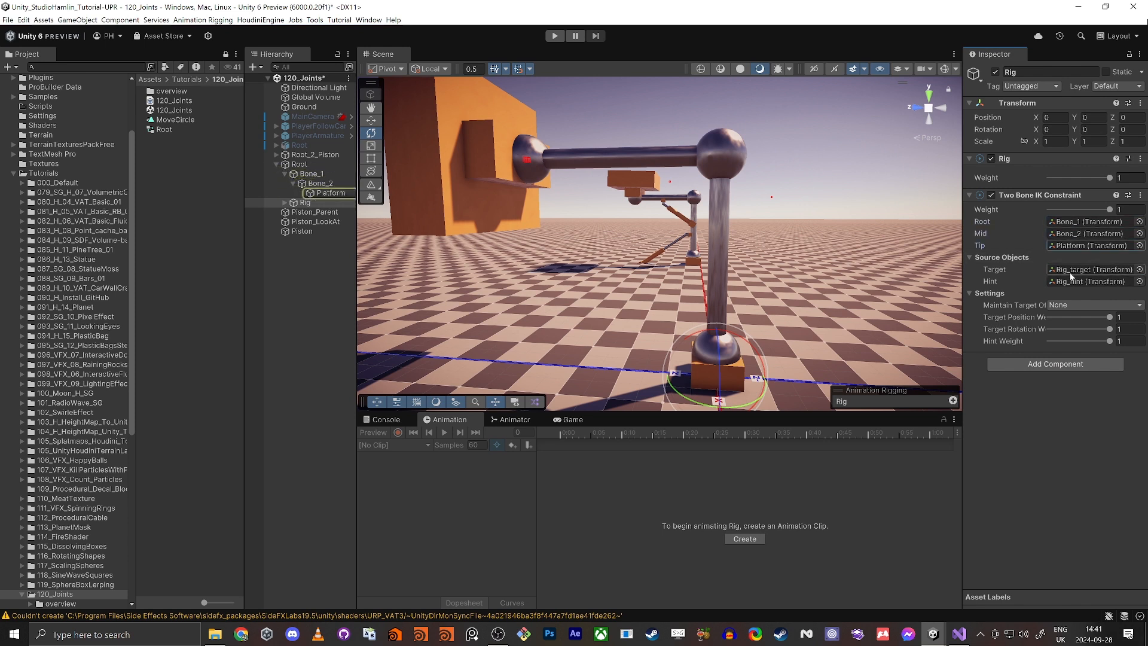
left_click(1071, 270)
left_click(1072, 273)
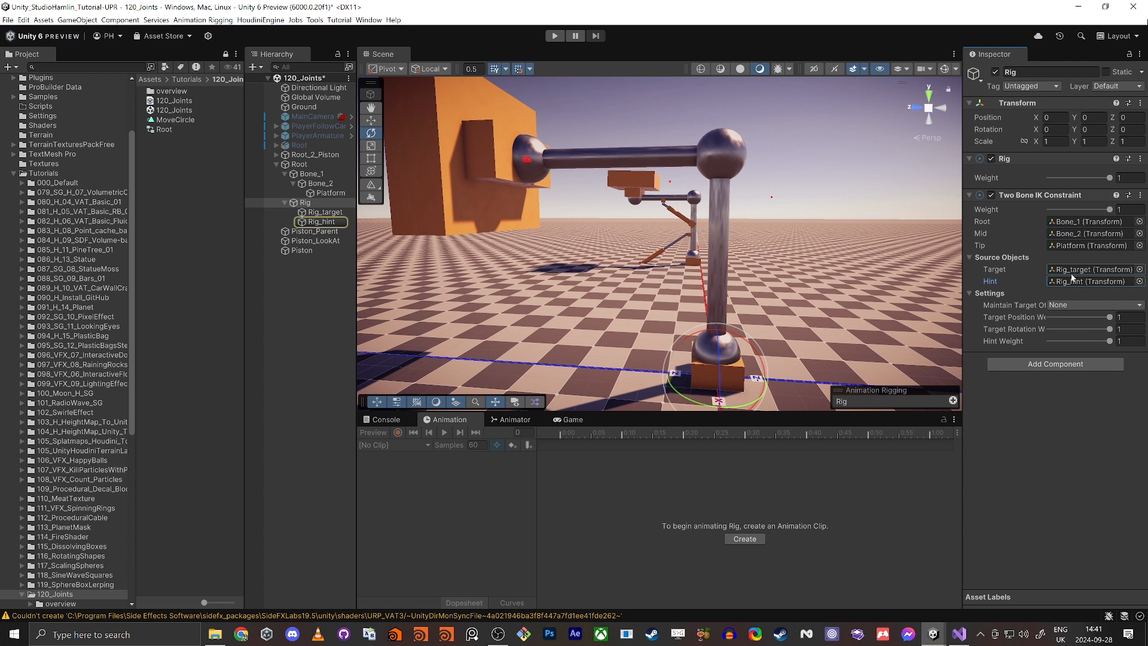
left_click(1071, 273)
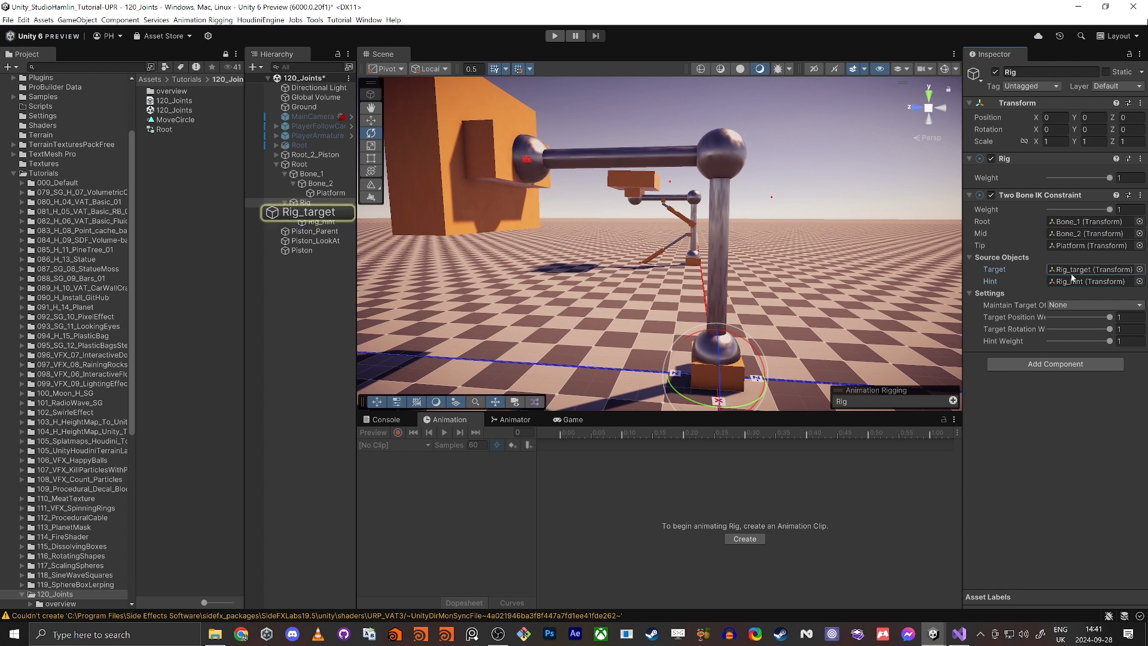
Step: Examine where Rig_target and Rig_hint sit in the scene relative to the jointed arm
left_click(308, 203)
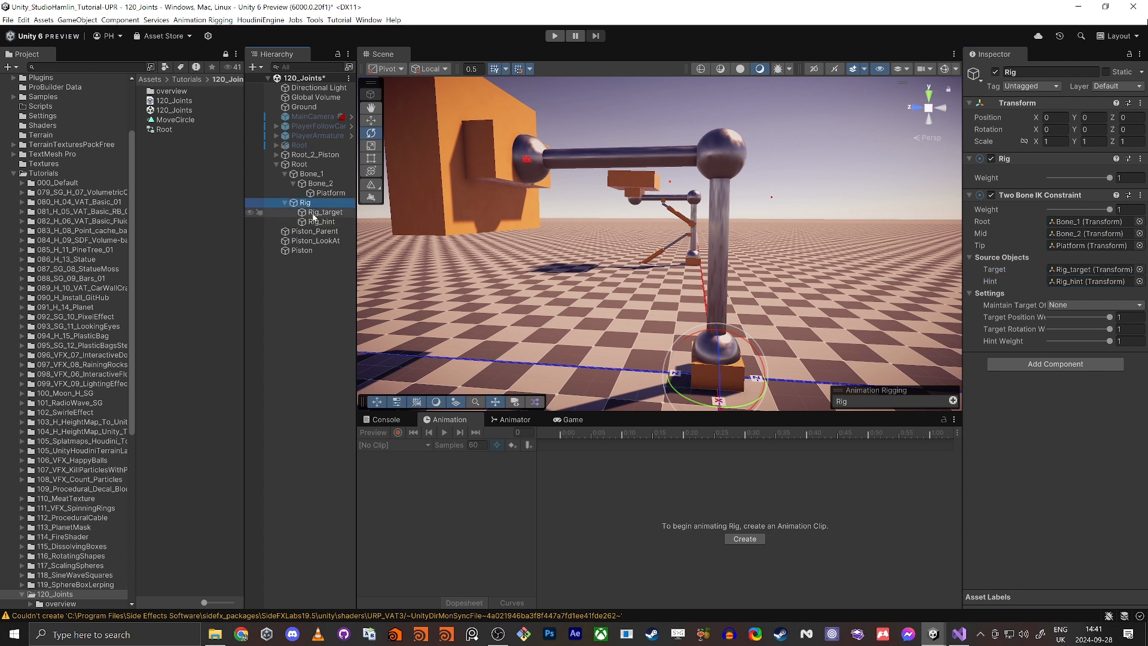
double_click(323, 212)
key("w")
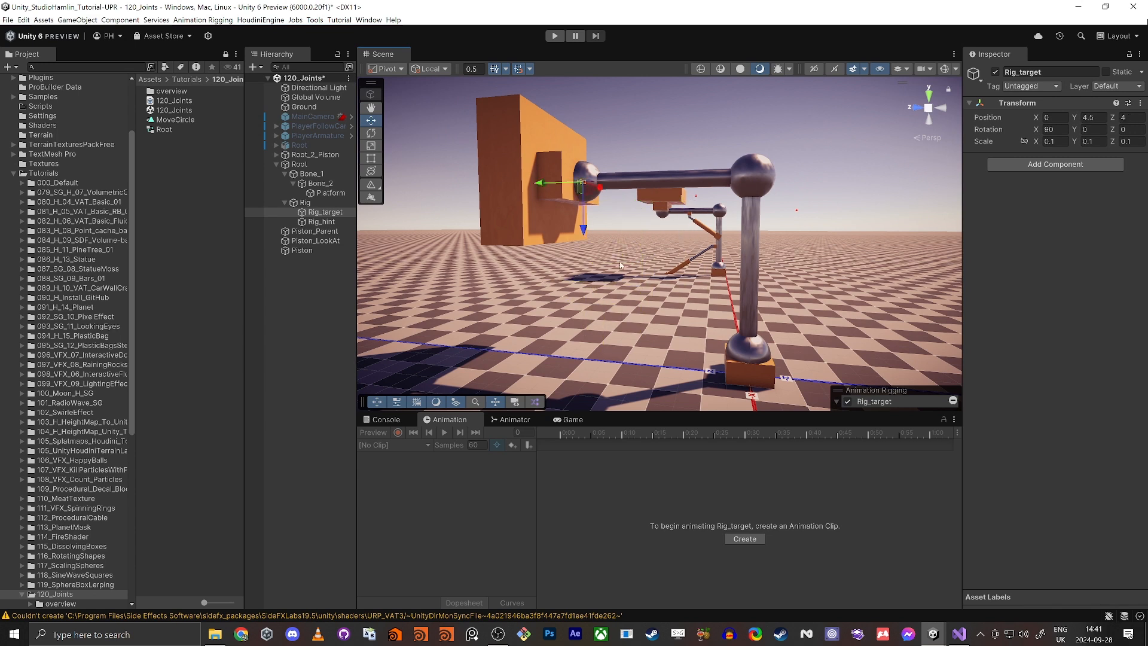
double_click(323, 222)
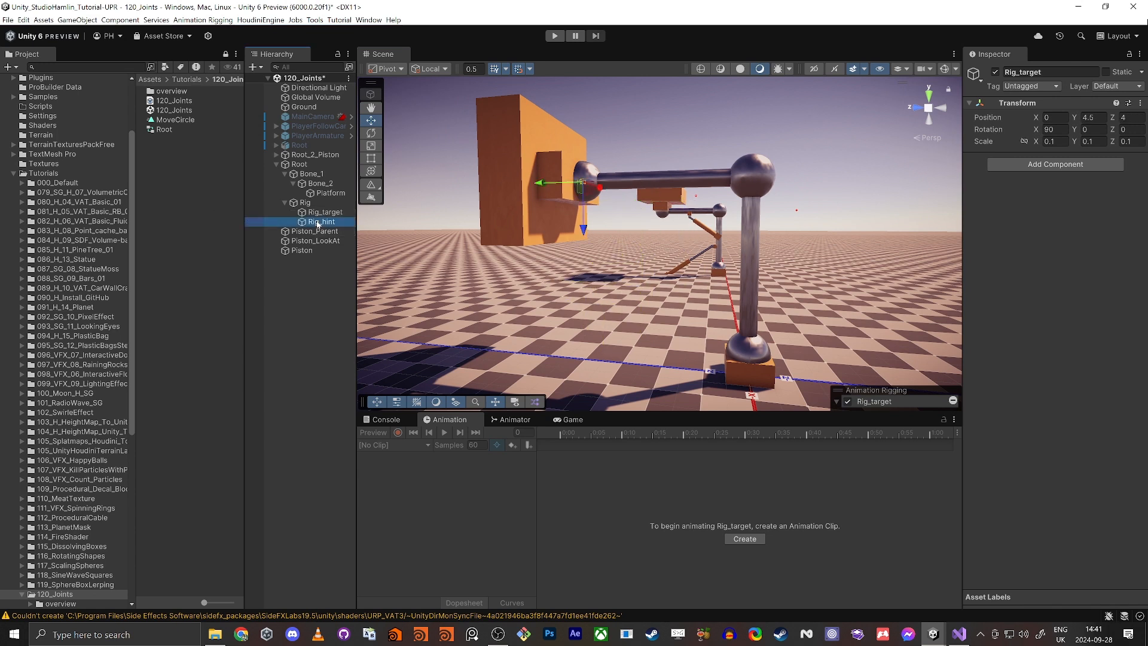
right_click_drag(534, 283, 534, 277)
key("s")
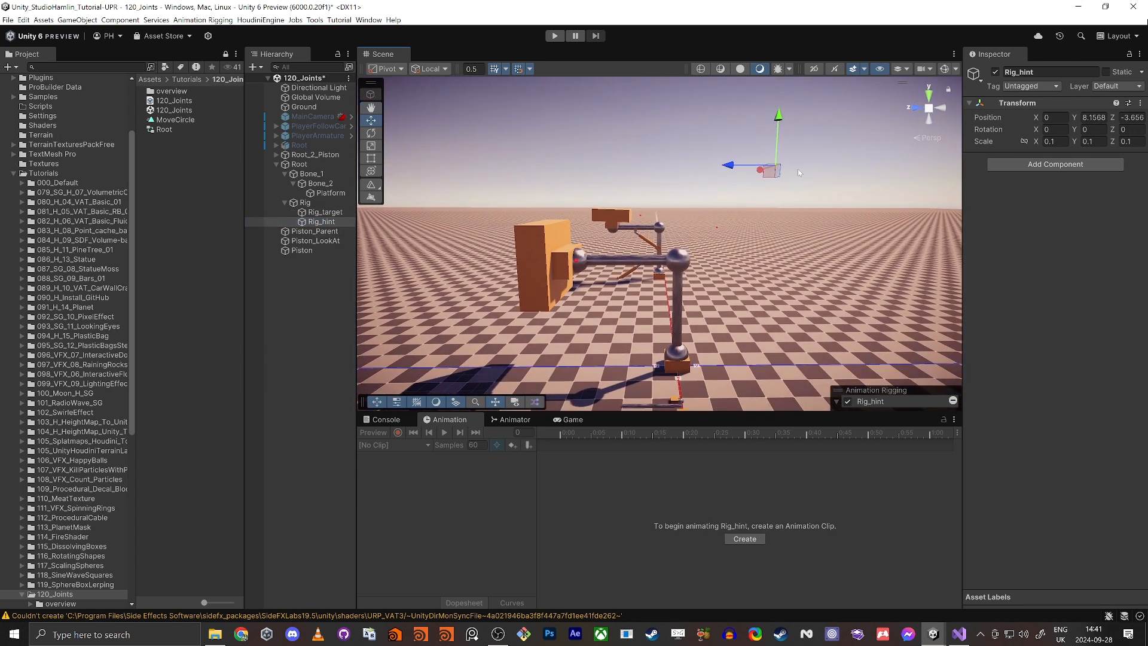
mouse_move(769, 173)
left_mouse_down()
mouse_move(870, 190)
mouse_move(751, 185)
left_mouse_up()
right_click_drag(698, 186, 658, 206)
key("w")
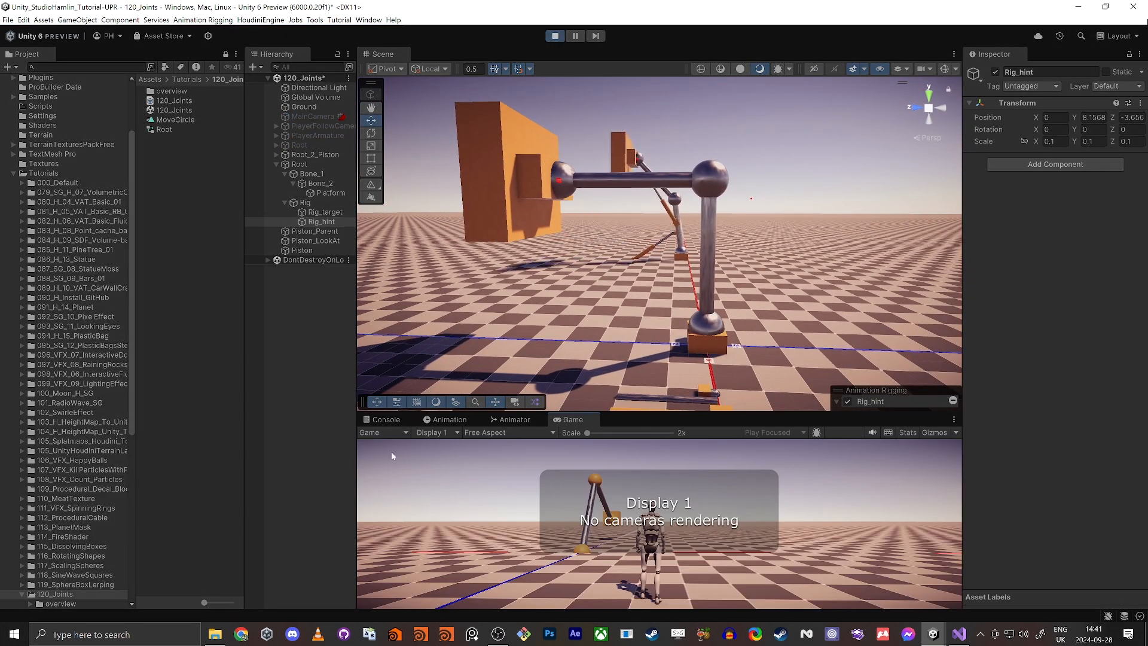
Step: Show the Console in Play mode and move Rig_target around to test how the arm follows it
left_click(386, 420)
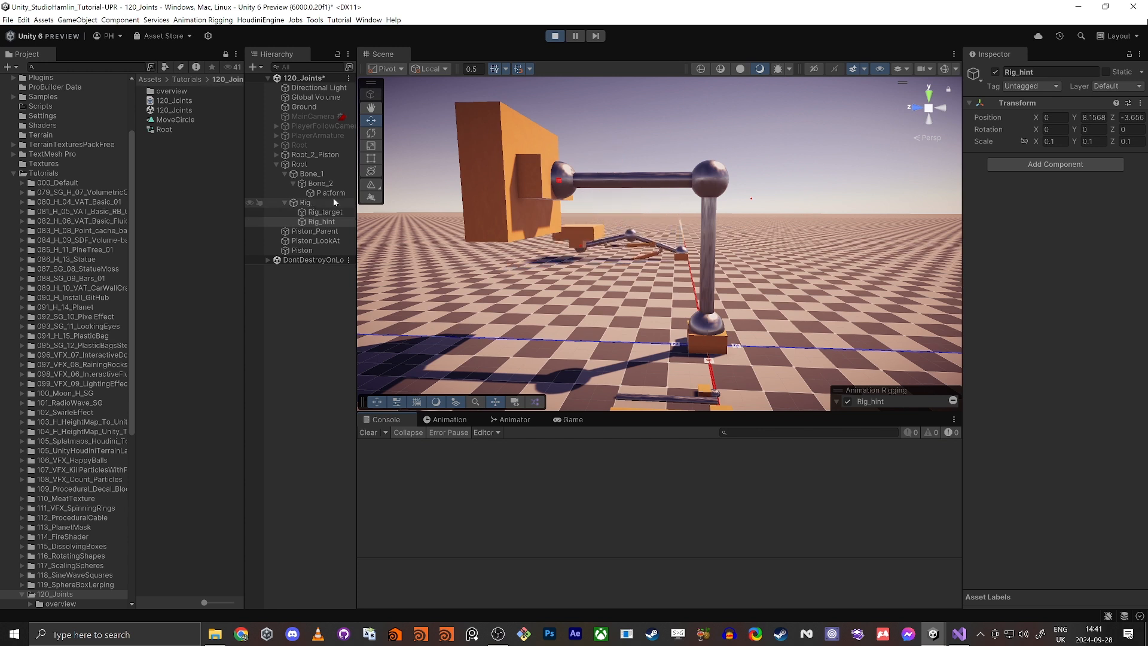
left_click(560, 180)
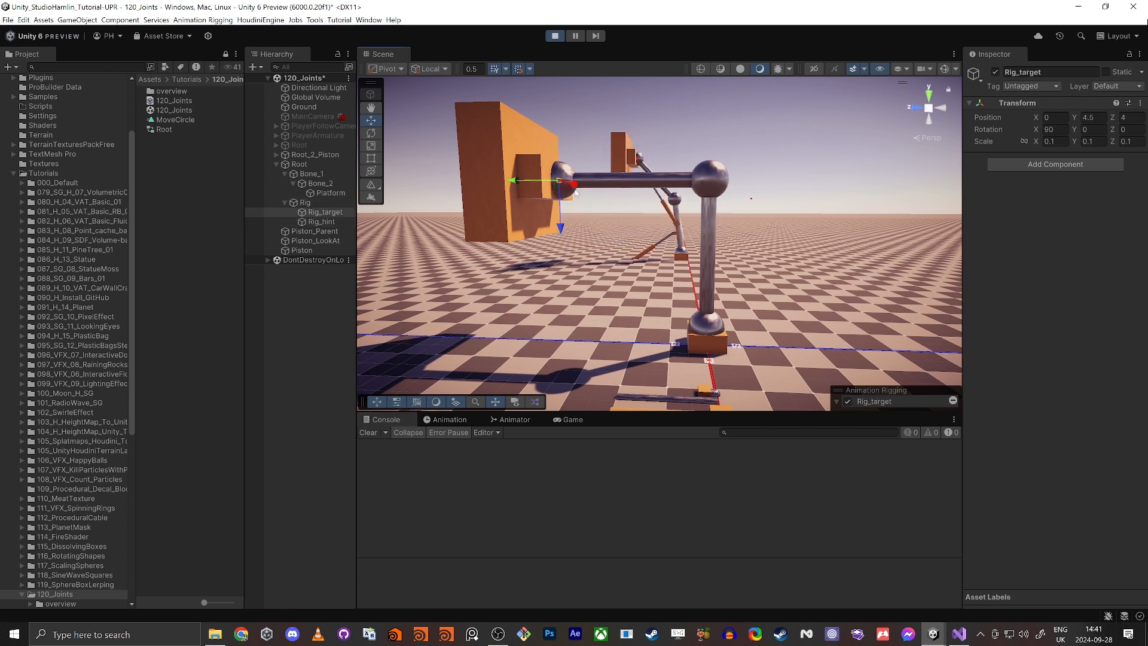
left_click_drag(621, 188, 554, 287)
left_click_drag(629, 147, 544, 228)
Step: Test Rig_hint's influence on the arm's bend, undo the accidental Ground selection and exit Play mode
right_click_drag(754, 155, 629, 197)
key("s")
key("d")
key("s")
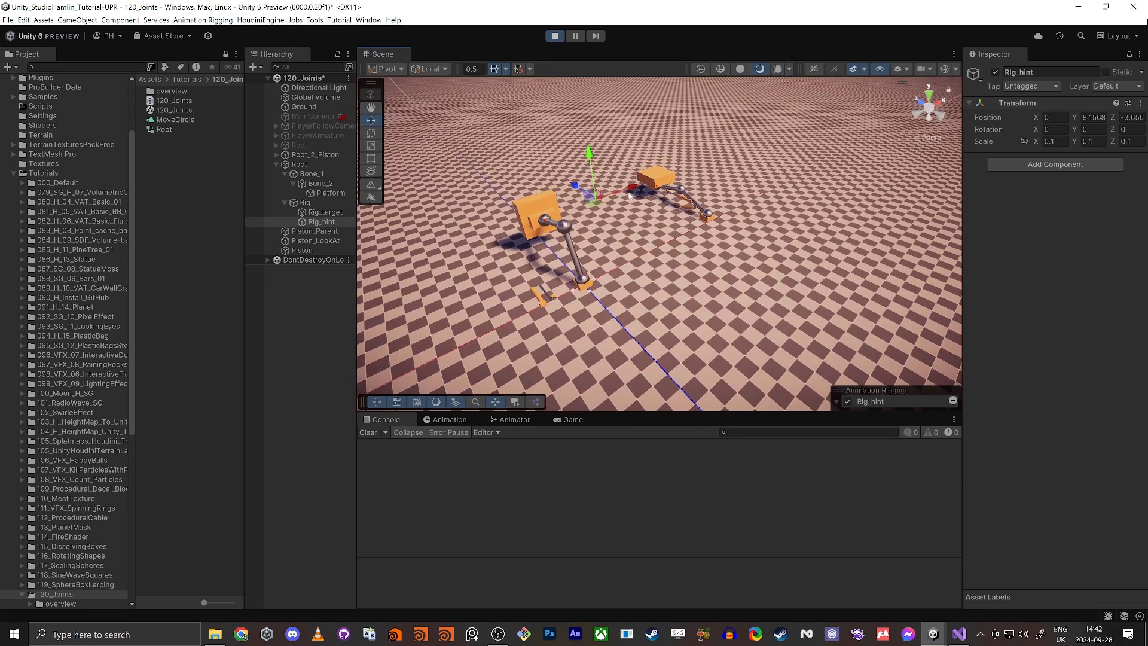
left_click(533, 186, "shift")
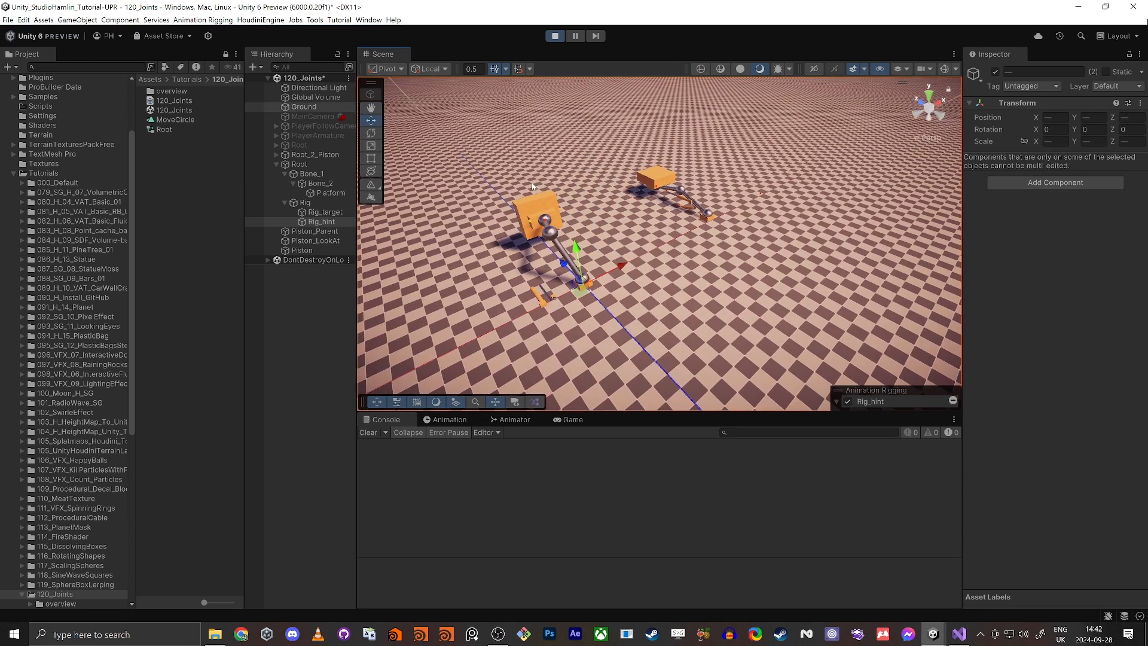
key("ctrl+z")
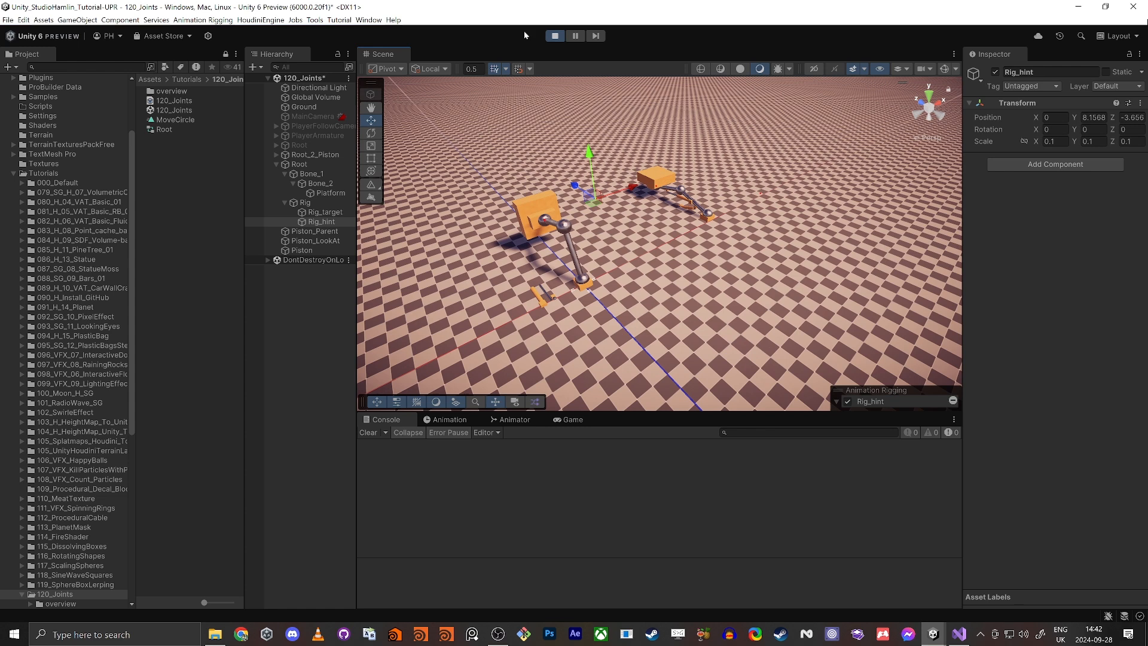
left_click(554, 35)
right_click_drag(505, 225, 715, 228)
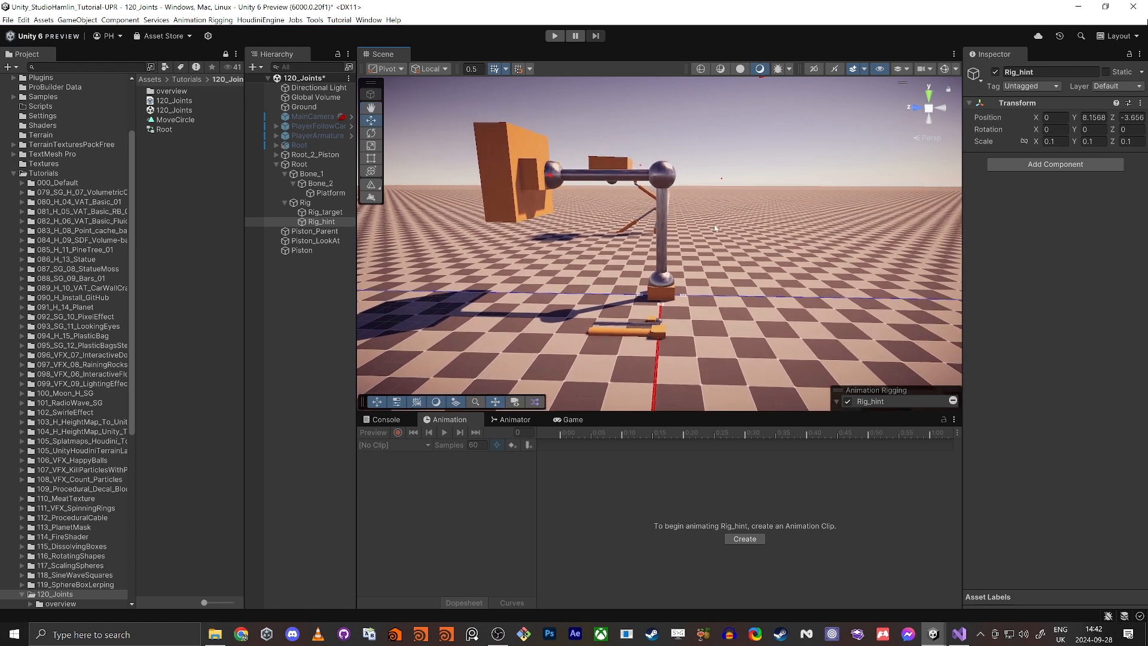
right_click_drag(654, 352, 586, 421)
right_click_drag(666, 251, 702, 242)
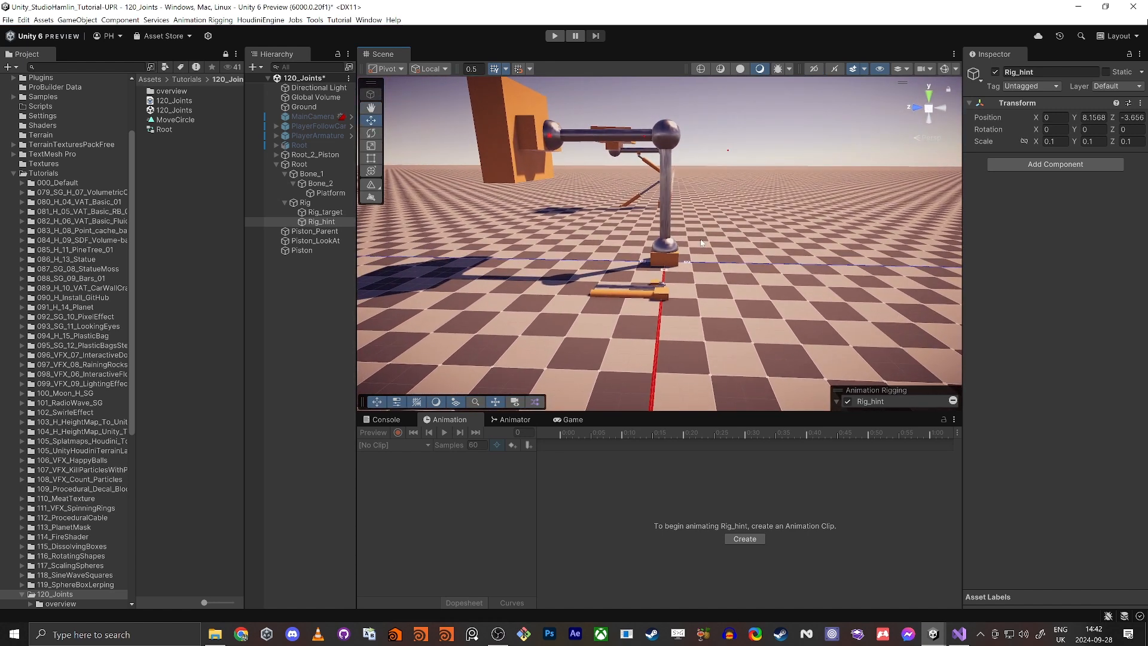